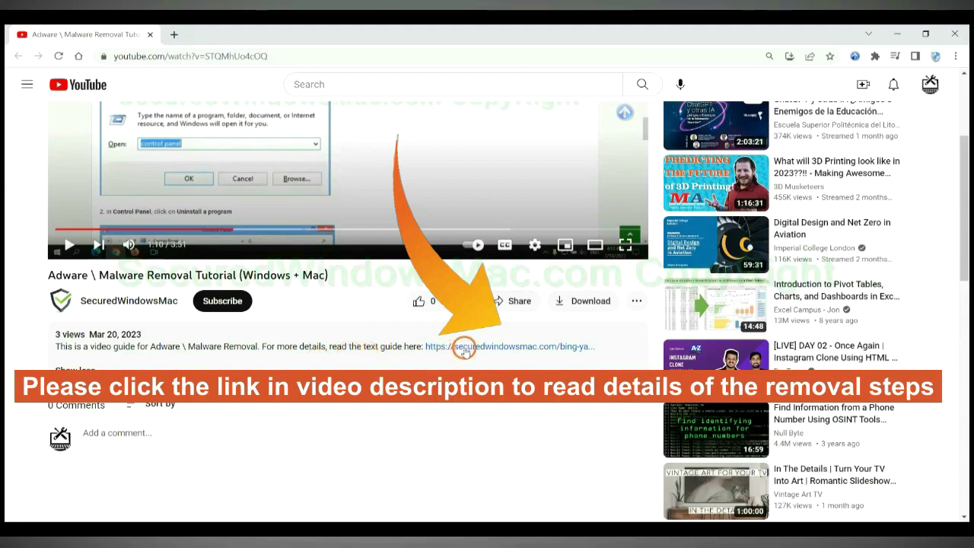
Open the securedwindowsmac.com removal guide from the video description in a new tab.
click(464, 347)
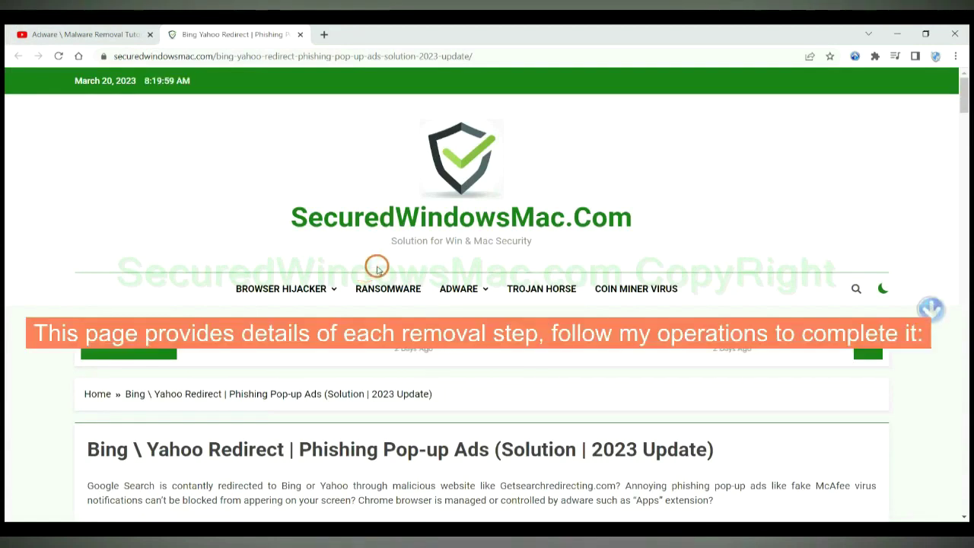
Scroll the guide to the Instant Automatic Removal heading with the Download SpyHunter buttons.
scroll(680, 235, down, 10)
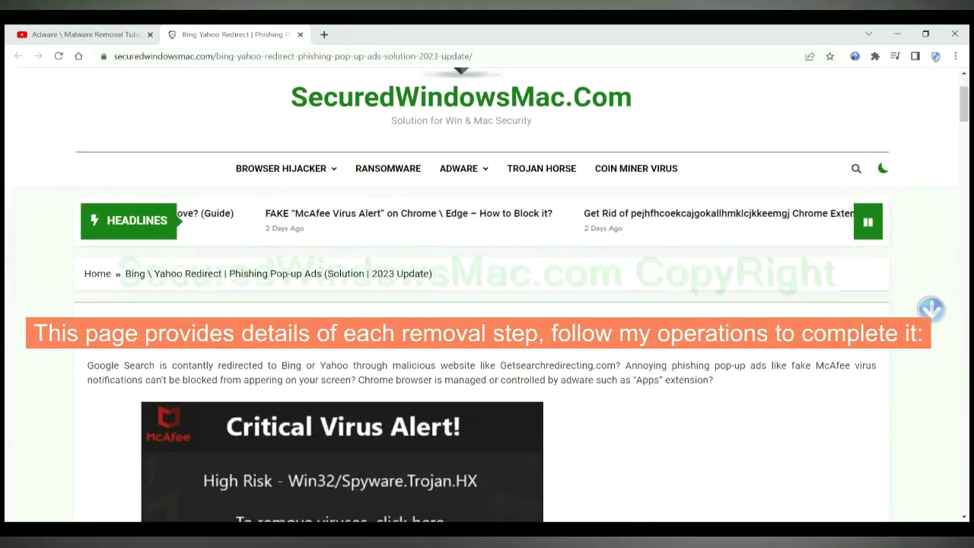
scroll(487, 290, down, 4)
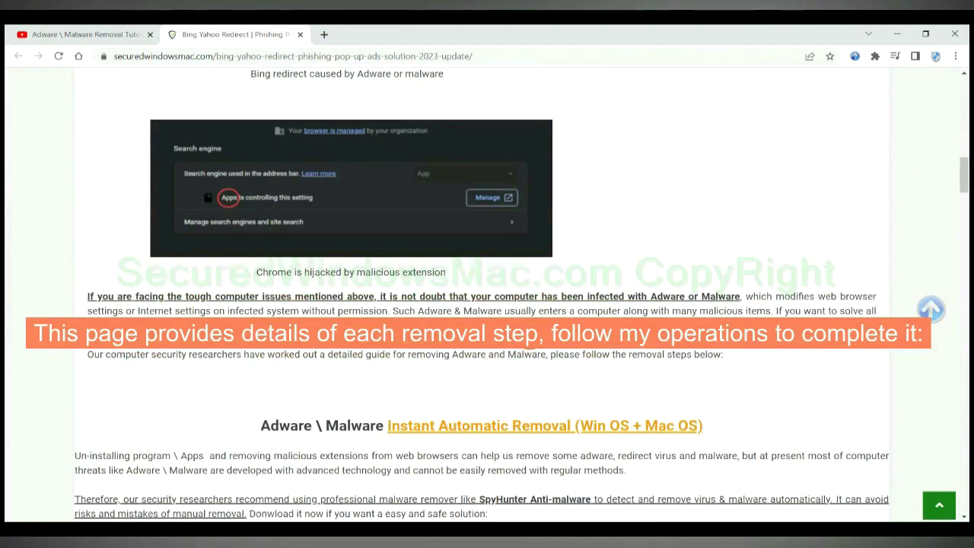
scroll(528, 333, down, 3)
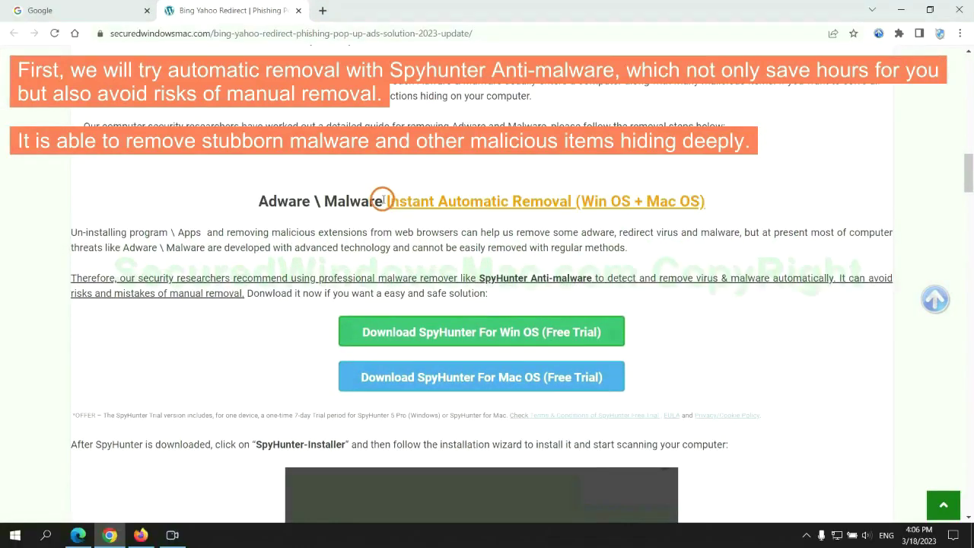
drag(385, 200, 567, 200)
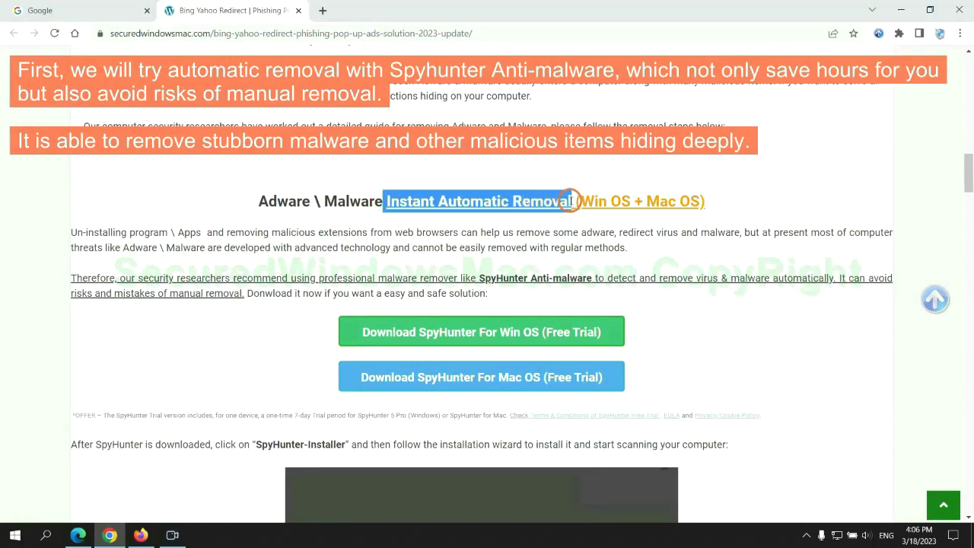
click(485, 166)
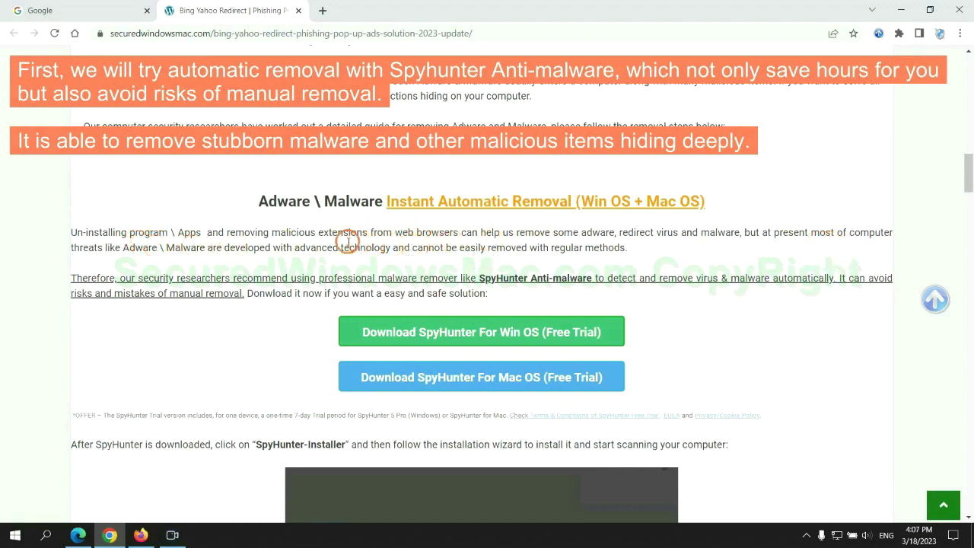
Keep the downloaded SpyHunter-Installer.exe for Windows despite the warning and run it.
scroll(483, 275, down, 1)
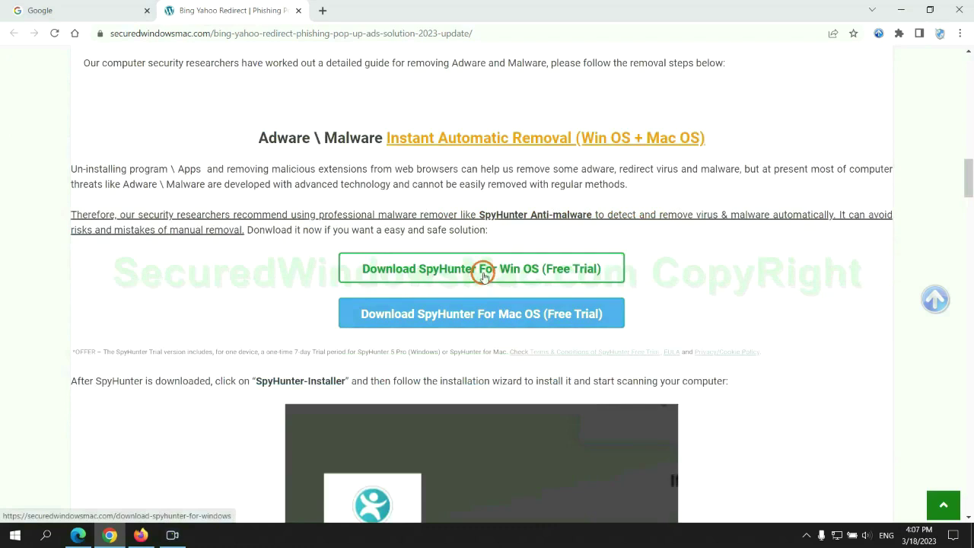
scroll(493, 308, down, 2)
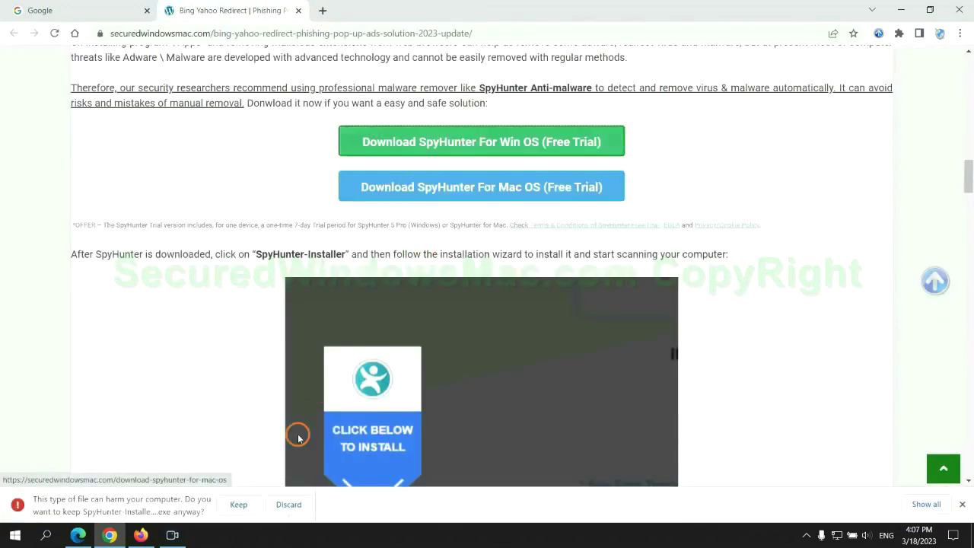
click(237, 504)
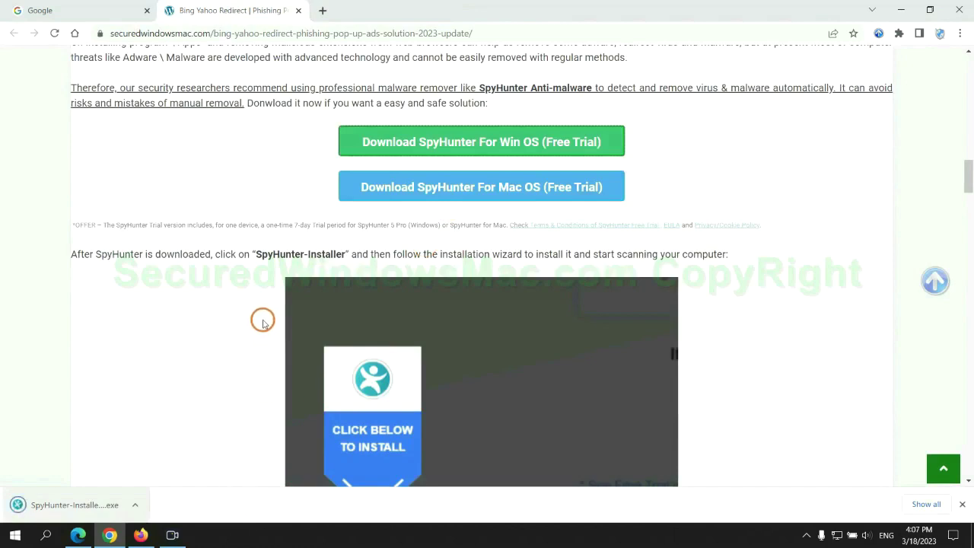
click(93, 506)
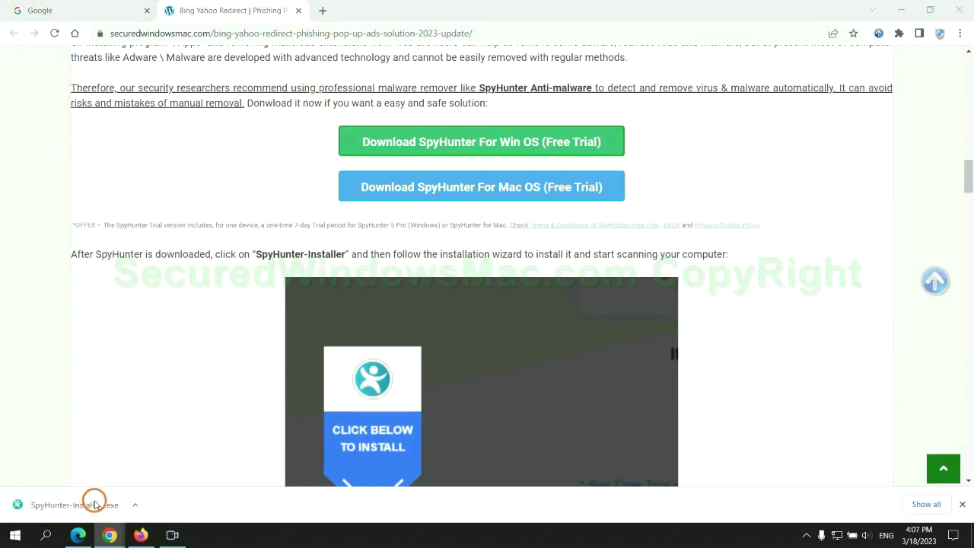
scroll(473, 221, down, 2)
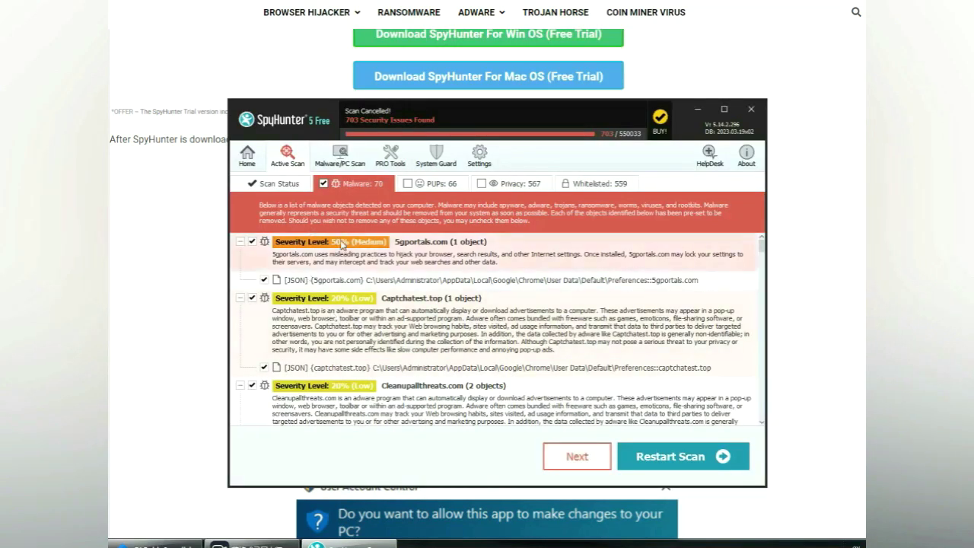
Move past SpyHunter 5's scan results and choose the FREE Trial (7-Days) registration.
click(577, 456)
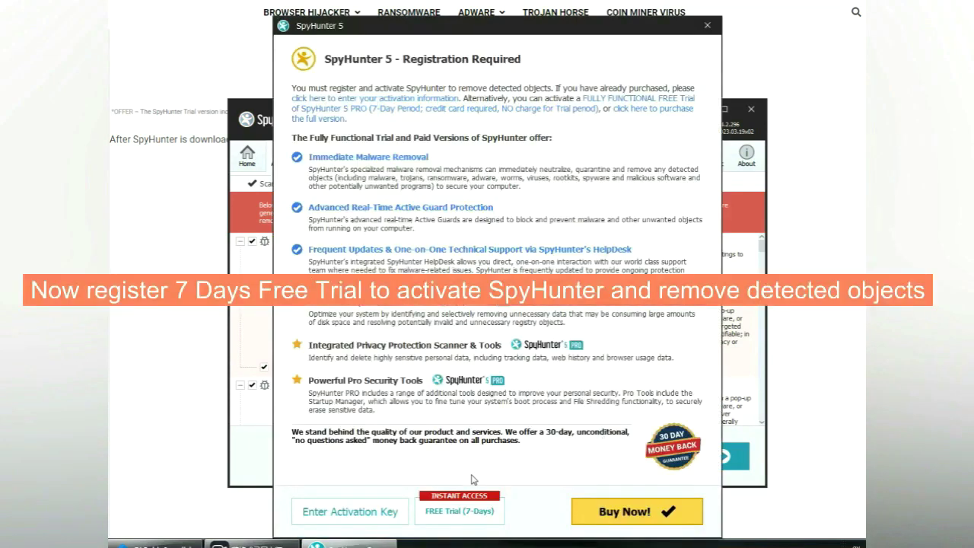
click(461, 515)
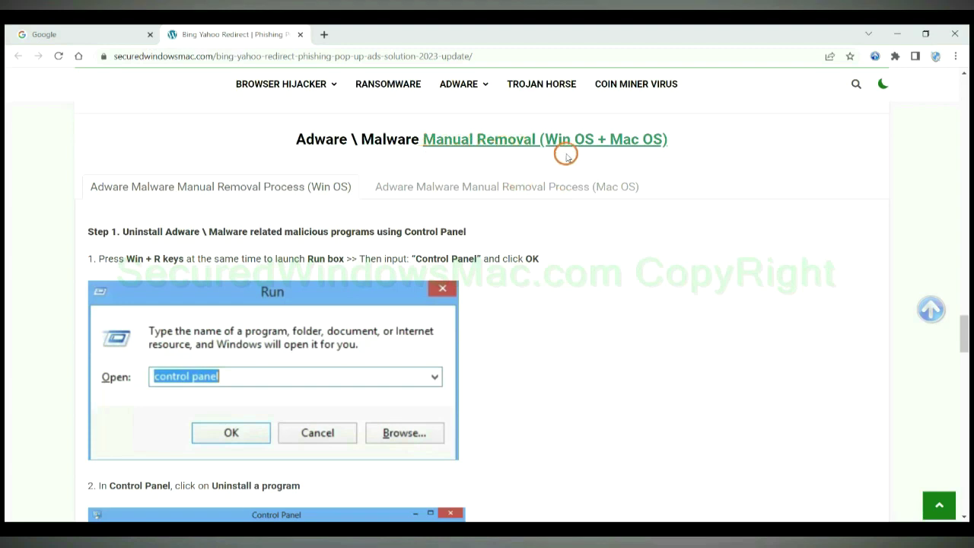
Switch the manual removal section to the Mac OS steps and look through them.
drag(548, 141, 582, 141)
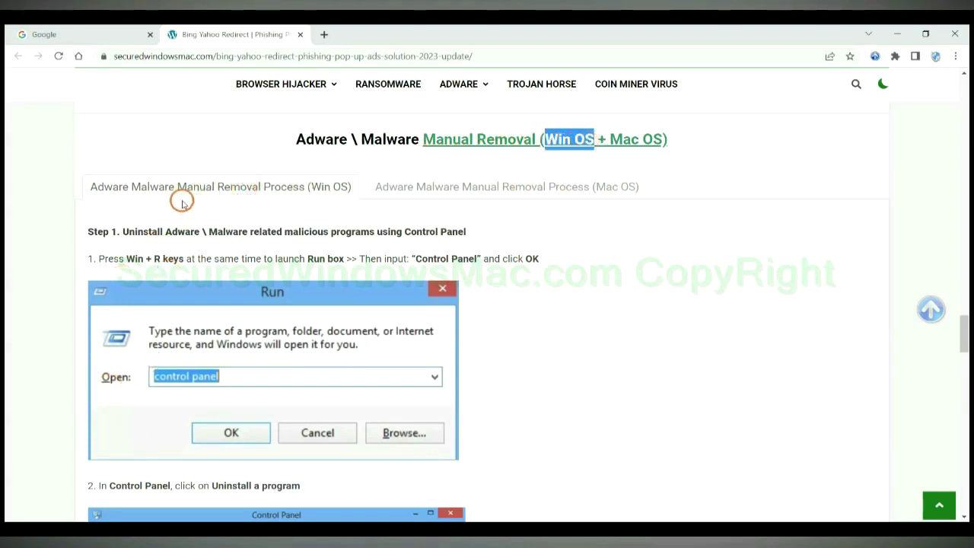
drag(610, 139, 659, 138)
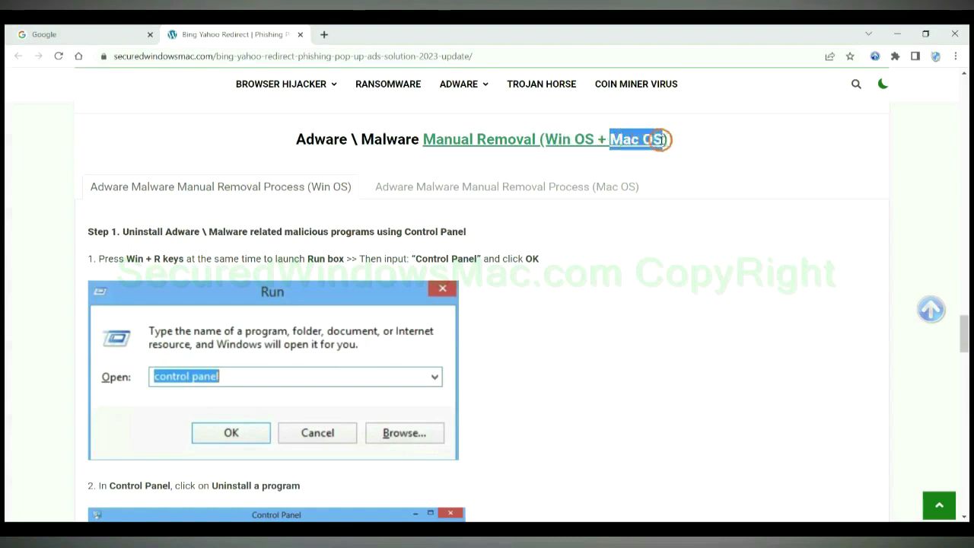
click(499, 185)
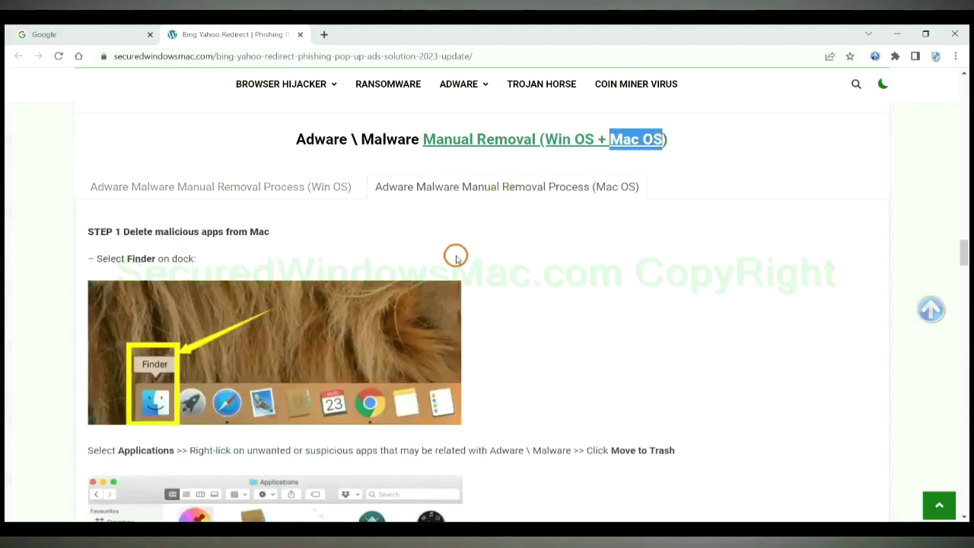
scroll(457, 258, down, 1)
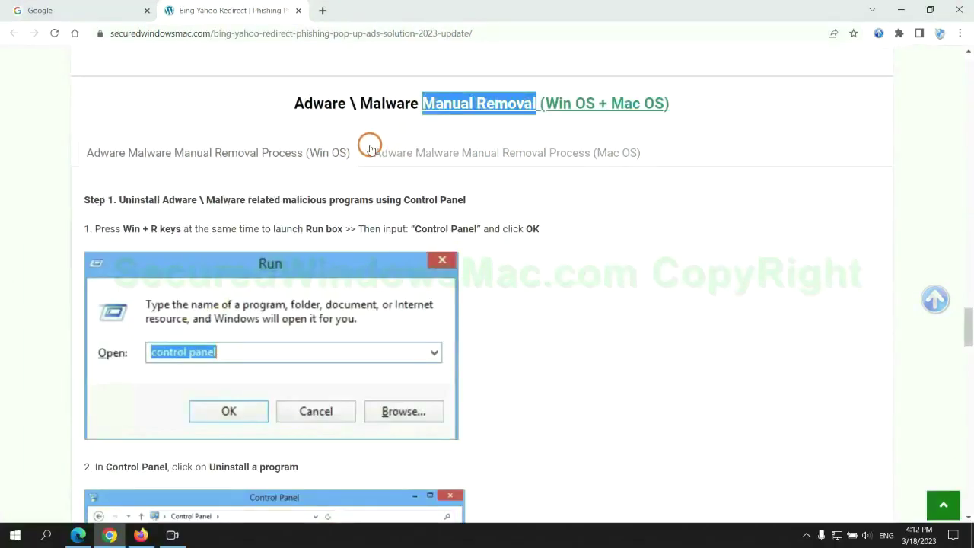
scroll(363, 266, down, 1)
scroll(363, 267, up, 2)
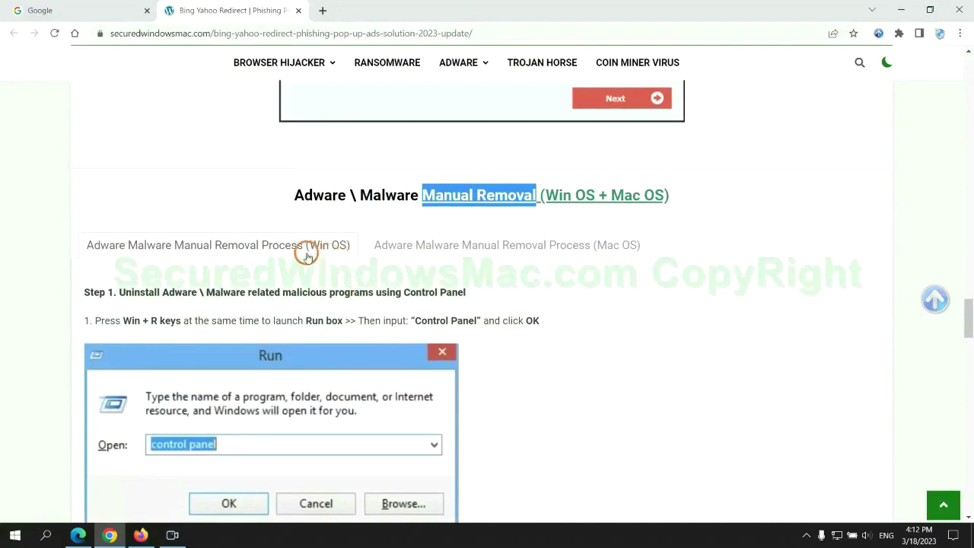
Scroll to Windows Step 1's Run and Control Panel uninstall instructions.
scroll(307, 252, down, 2)
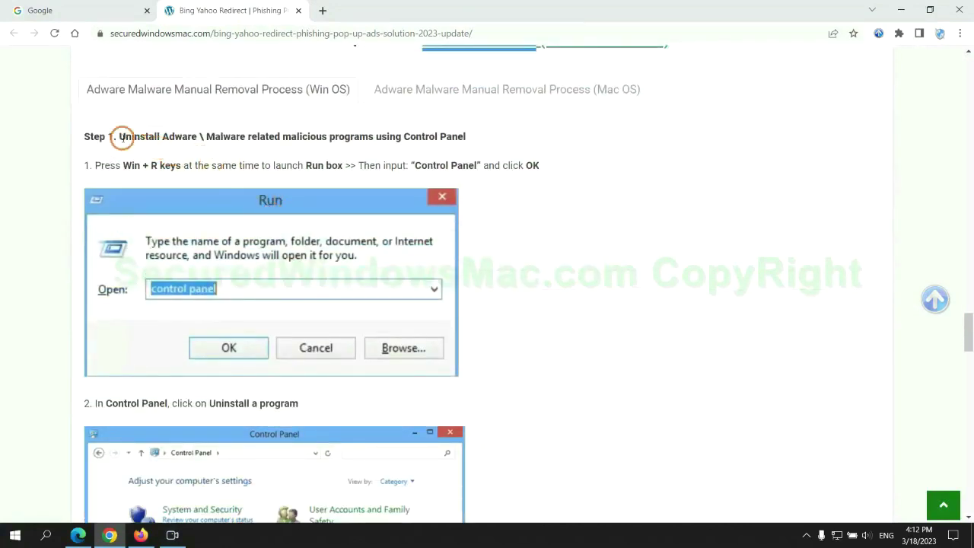
drag(122, 137, 372, 140)
click(482, 158)
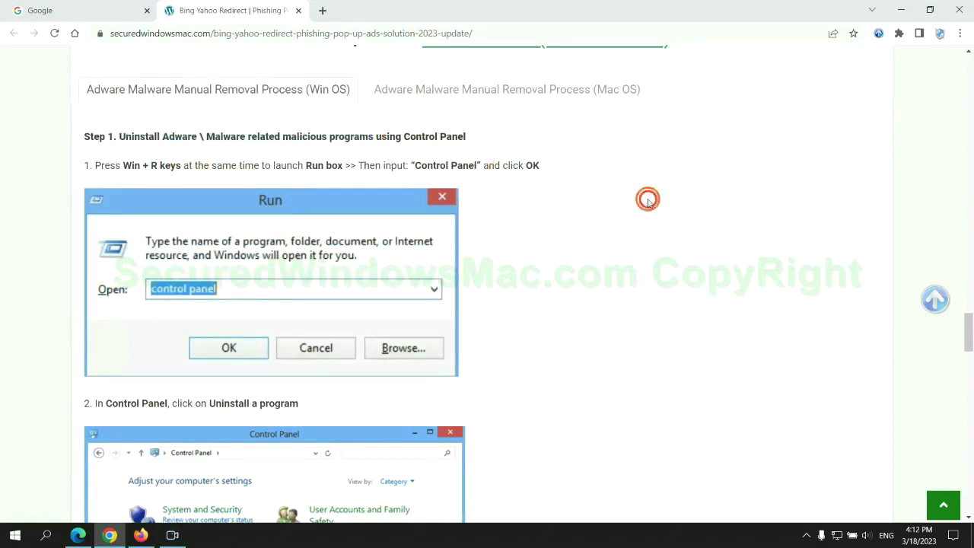
scroll(646, 200, down, 2)
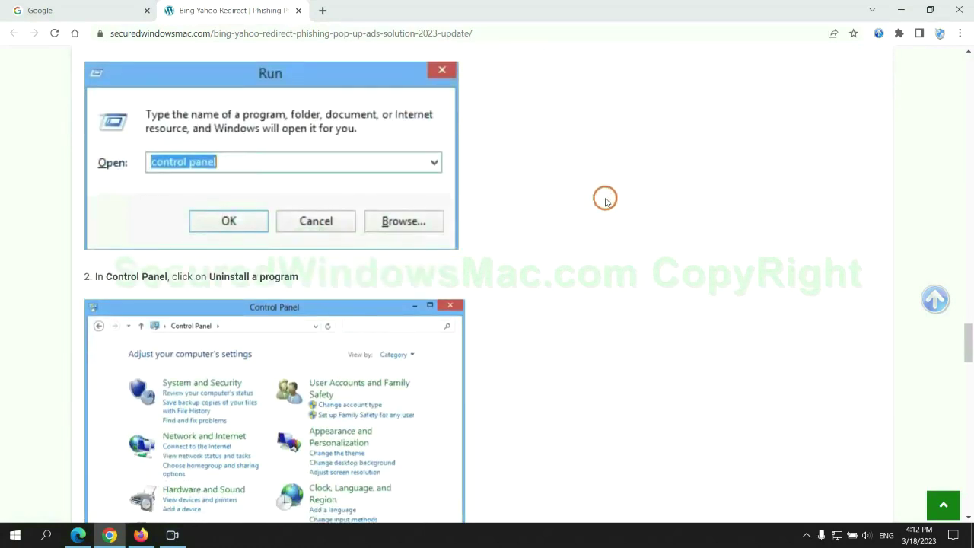
Launch Control Panel from Run, inspect Lantern in the installed programs list, then close it.
key(super+r)
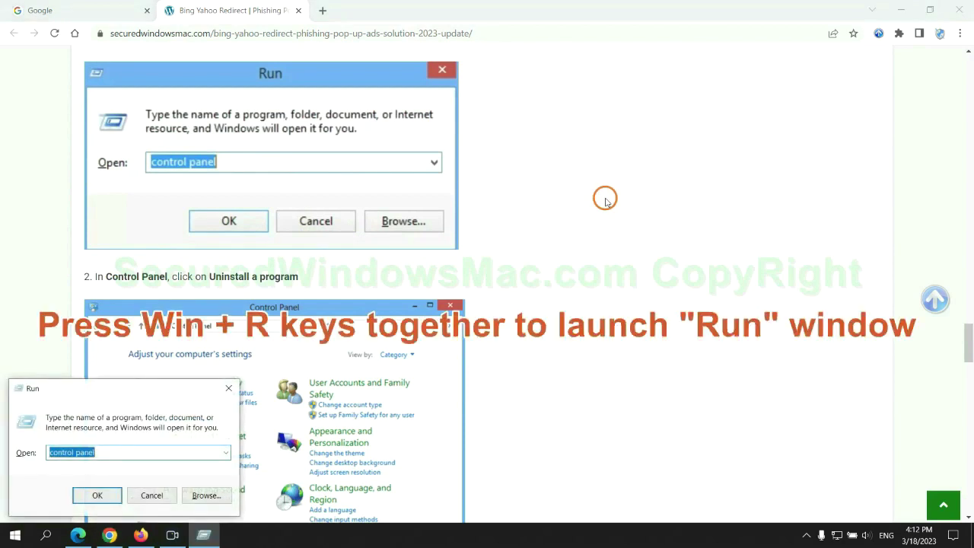
text(control)
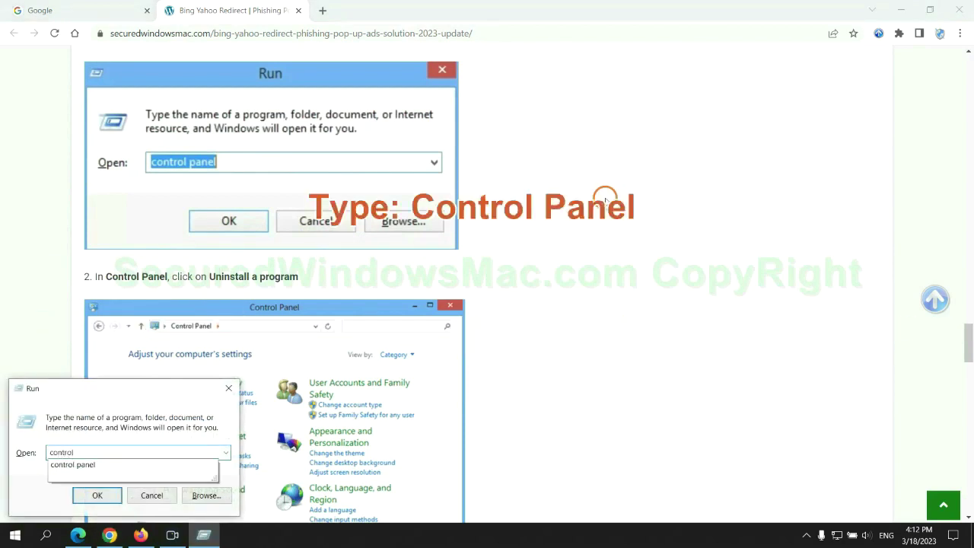
text( panel)
key(Return)
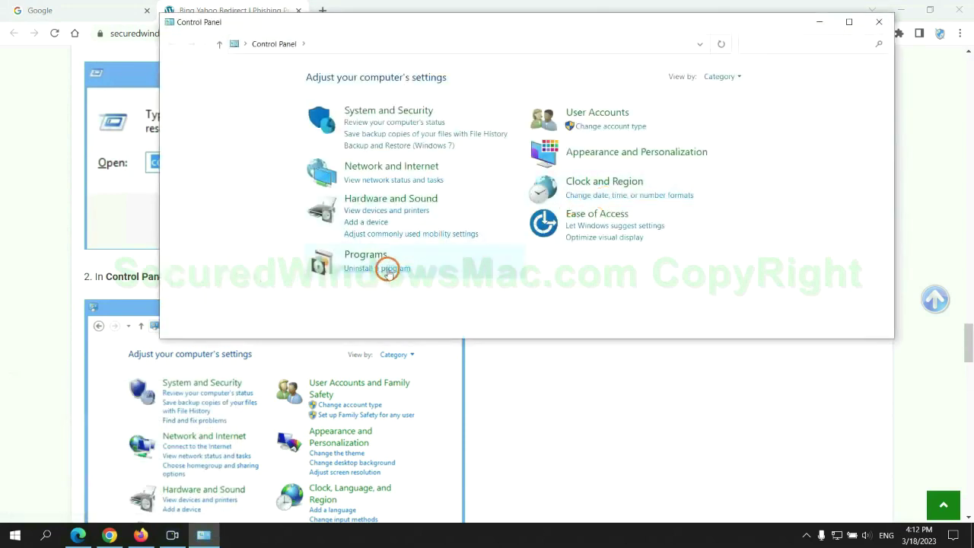
click(387, 270)
click(318, 180)
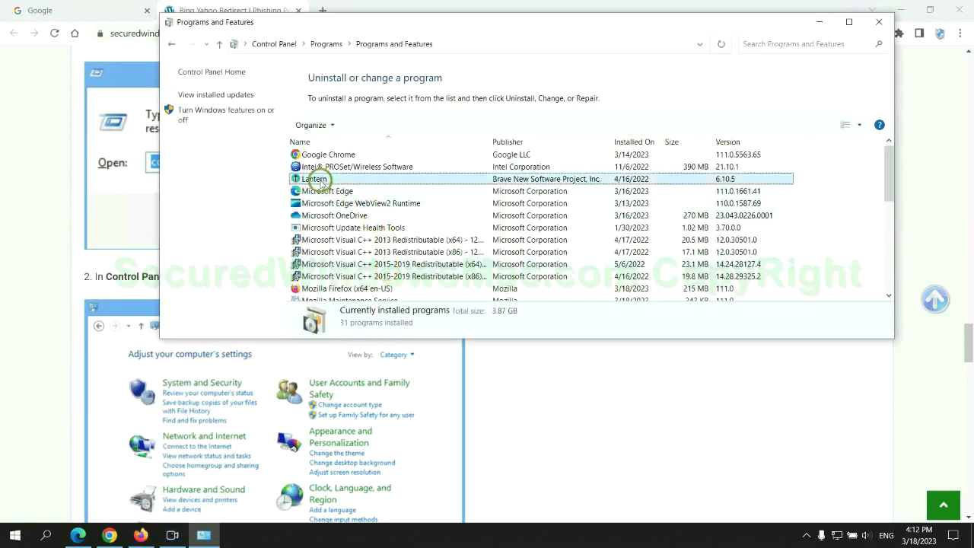
click(878, 22)
Scroll the guide to Step 2 on removing malicious browser extensions.
scroll(289, 321, down, 6)
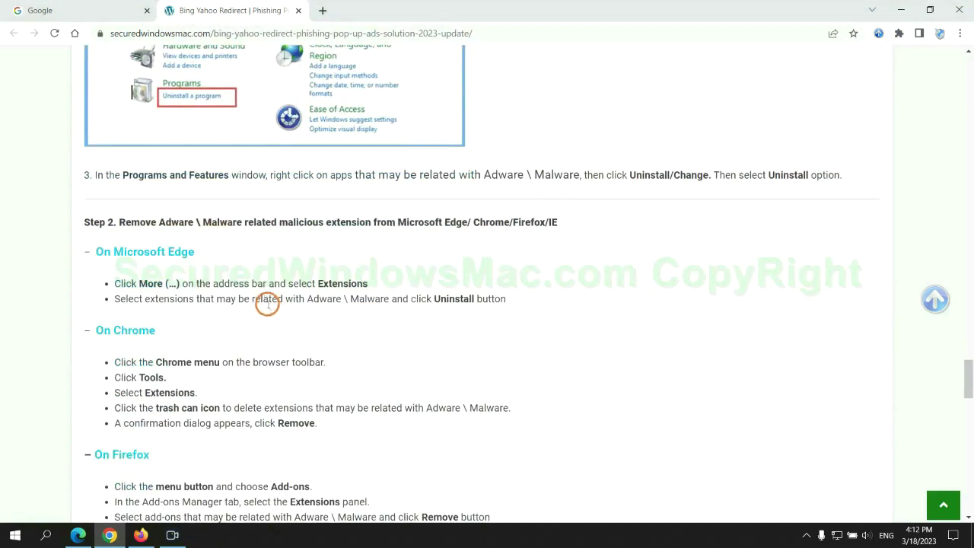
drag(279, 222, 374, 222)
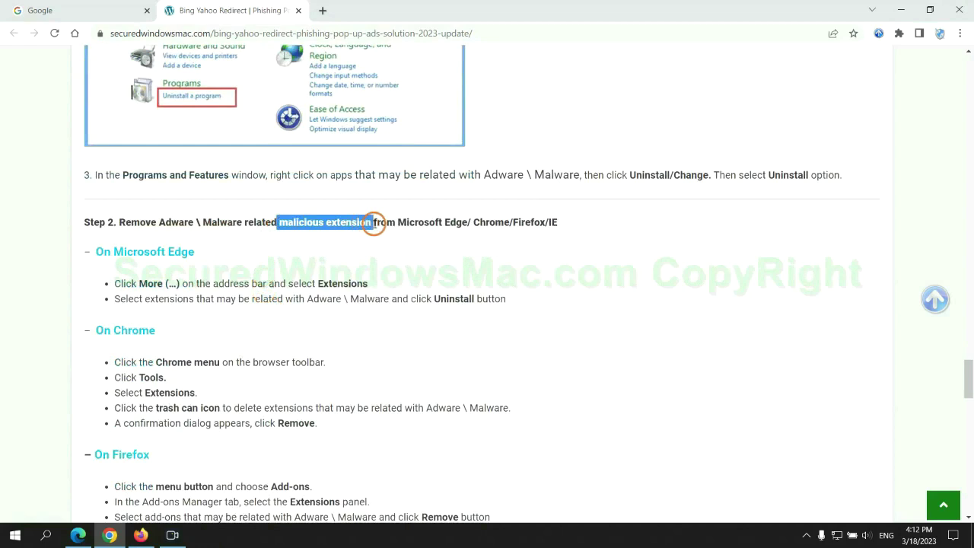
click(335, 256)
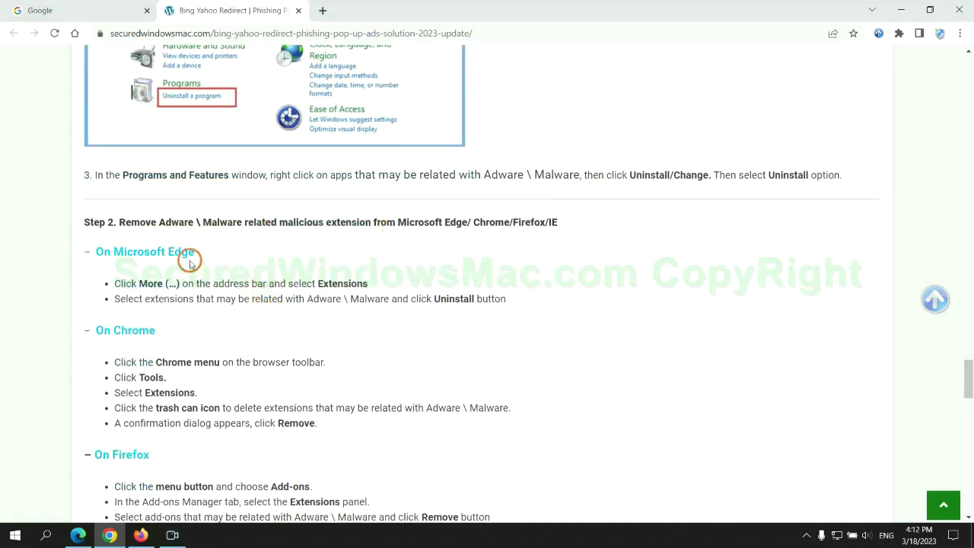
Remove the McAfee WebAdvisor extension from Microsoft Edge and return to the guide in Chrome.
click(81, 532)
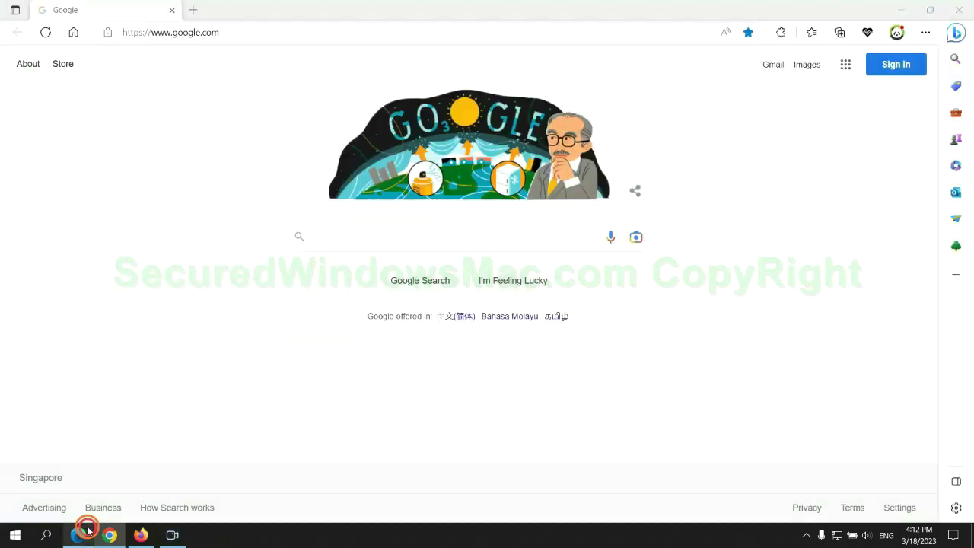
click(808, 35)
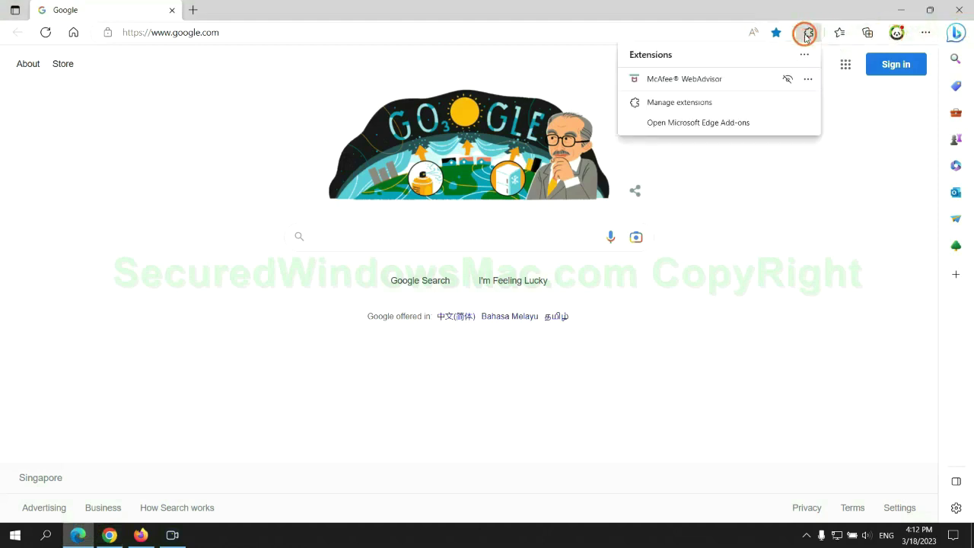
click(674, 99)
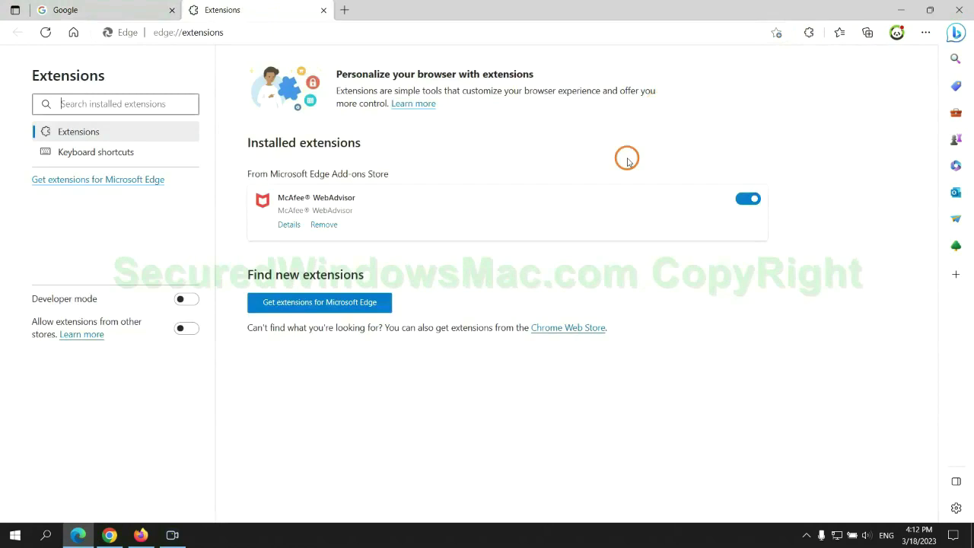
click(324, 226)
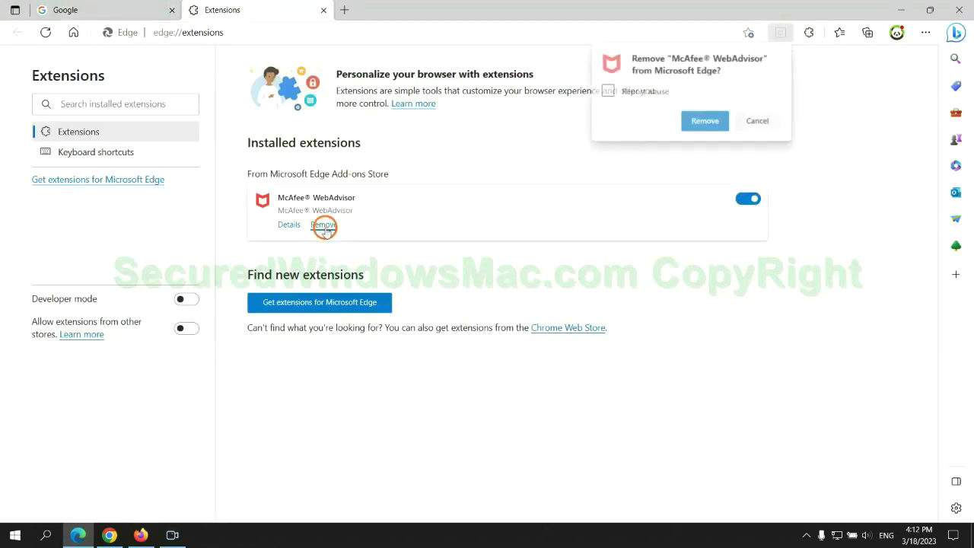
click(702, 119)
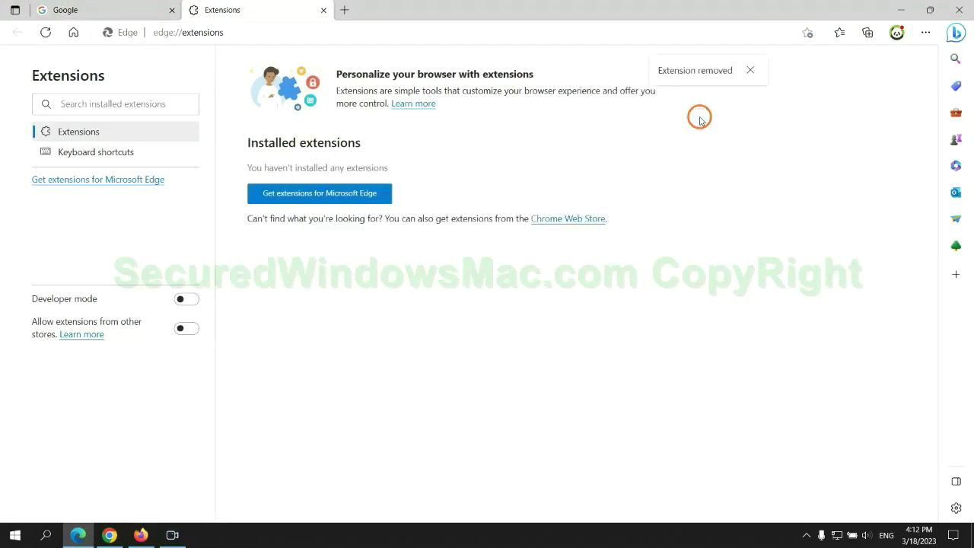
click(323, 10)
click(115, 535)
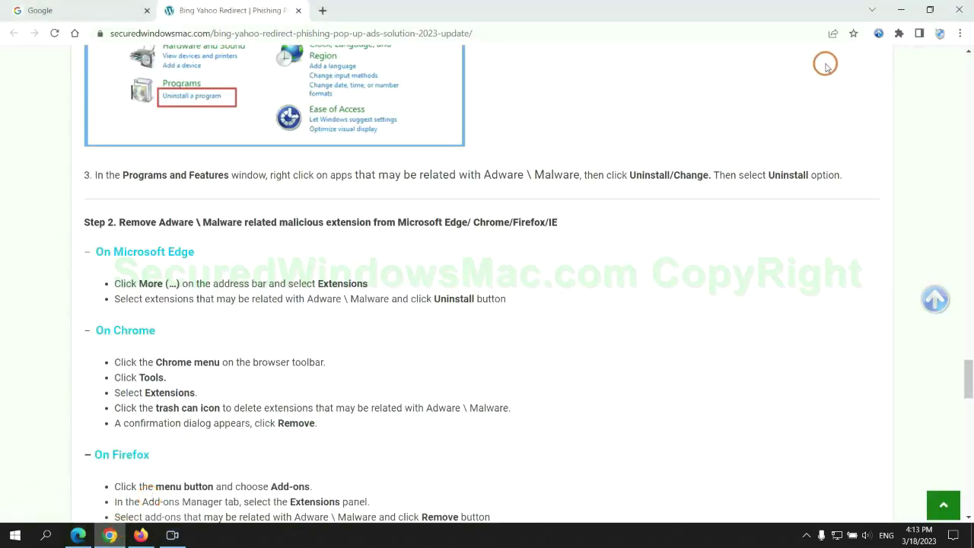
Remove Chrome's Ecosia extension and close the ecosia.org farewell page.
click(898, 32)
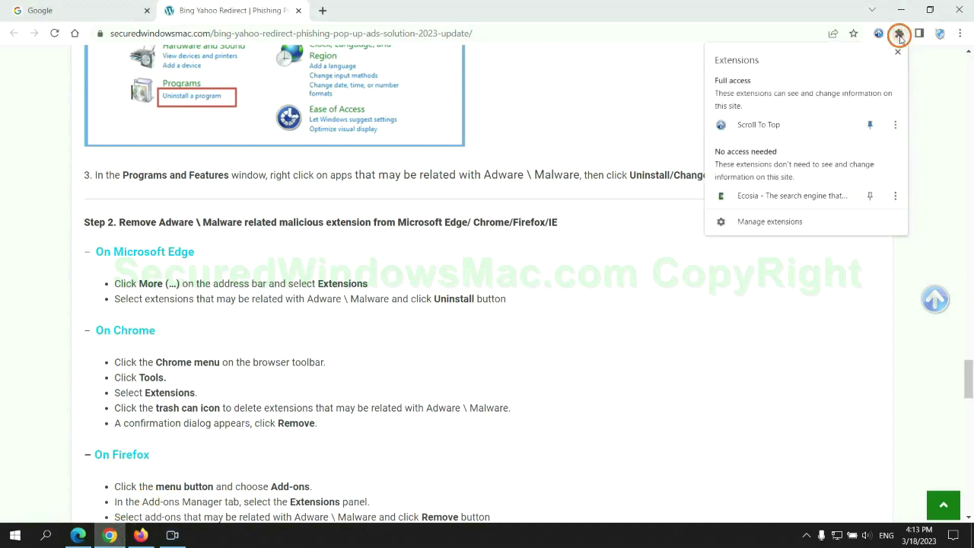
click(770, 221)
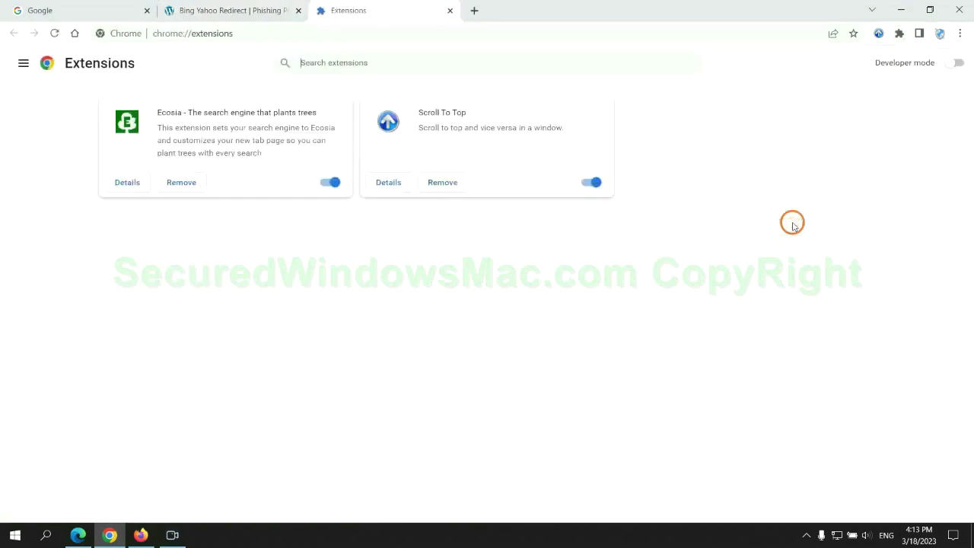
click(181, 183)
click(806, 134)
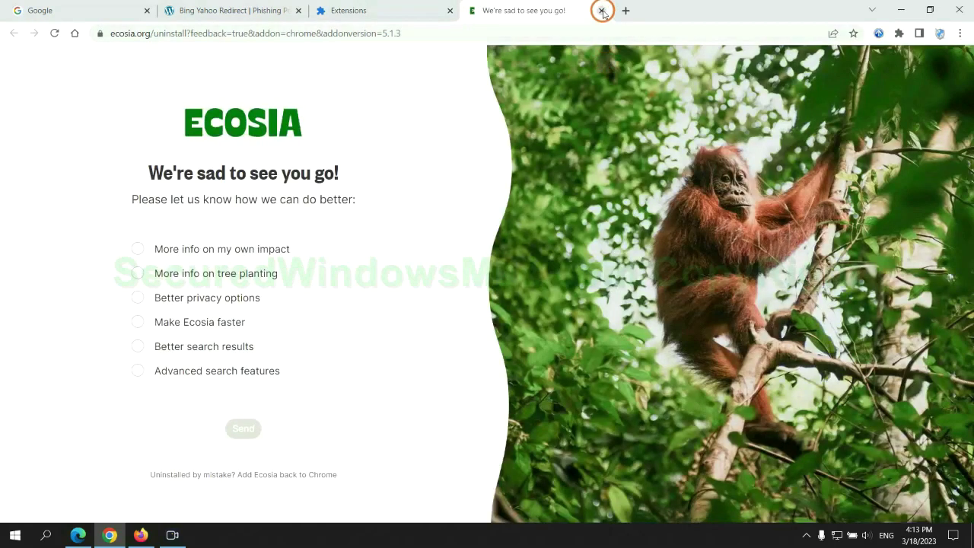
click(601, 10)
click(141, 534)
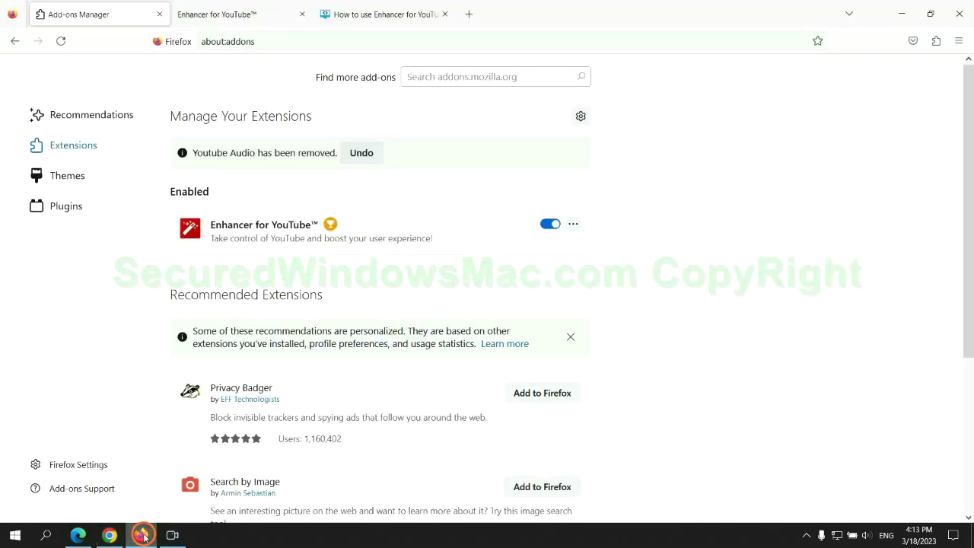
Remove the Enhancer for YouTube™ extension from Firefox's Add-ons Manager.
click(935, 41)
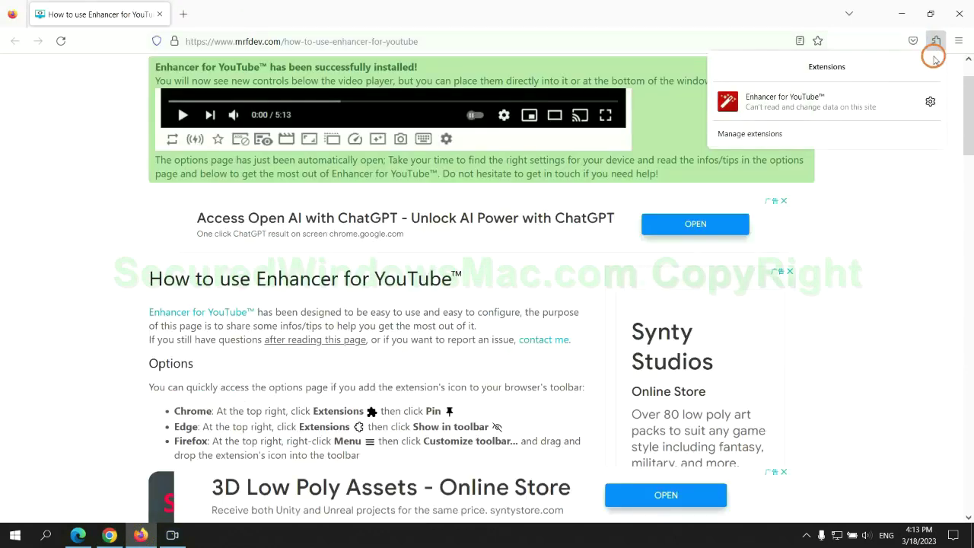
click(839, 131)
click(573, 187)
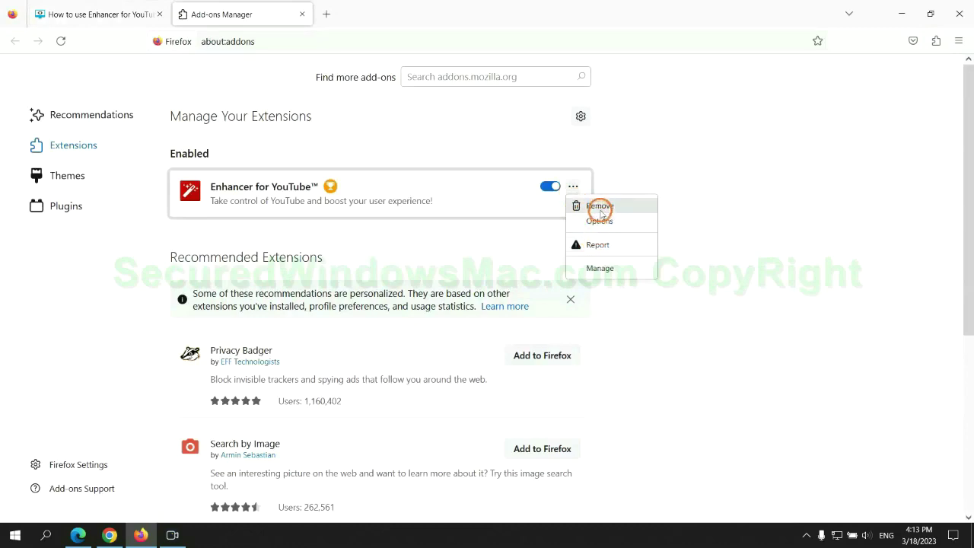
click(598, 206)
click(533, 114)
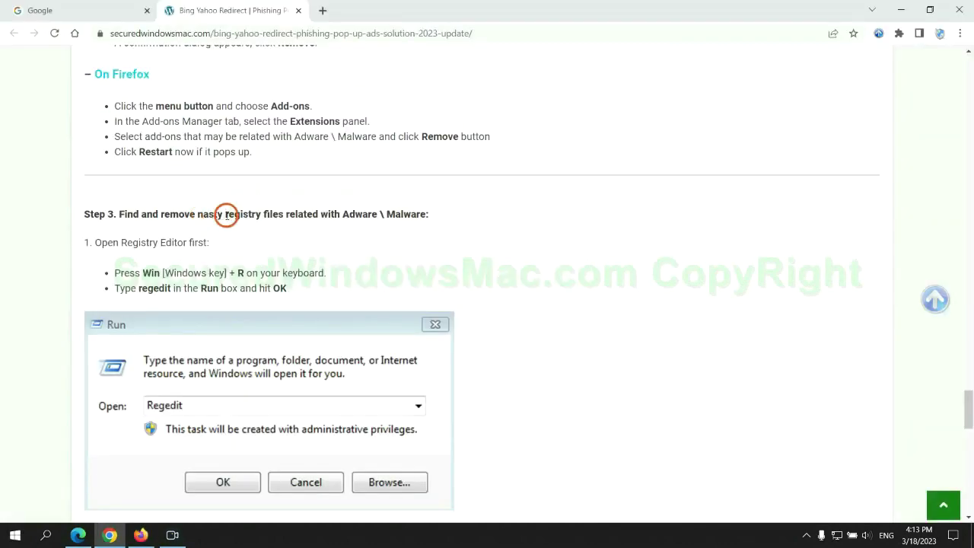
Scroll to Step 3 on adware registry entries and enter regedit in the Run box.
drag(224, 214, 281, 236)
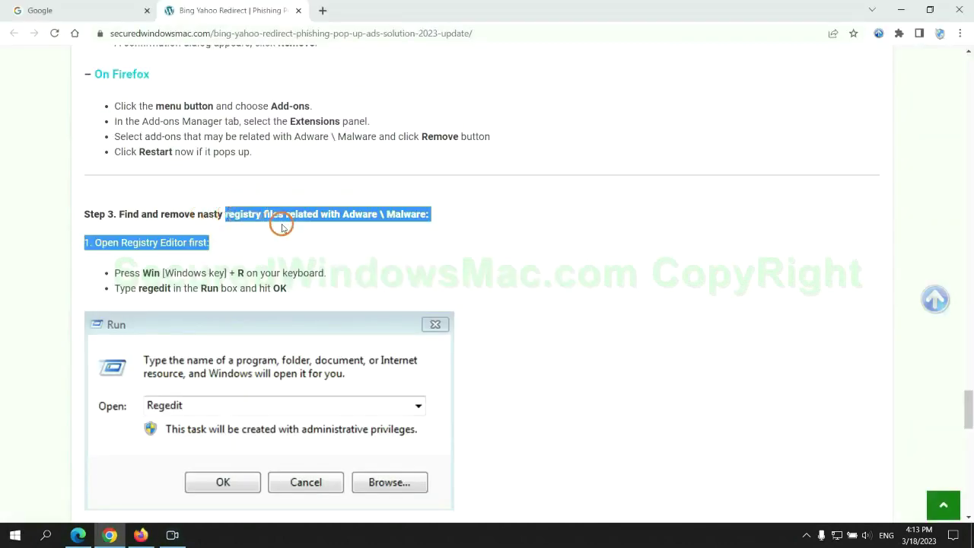
click(283, 242)
scroll(283, 242, down, 2)
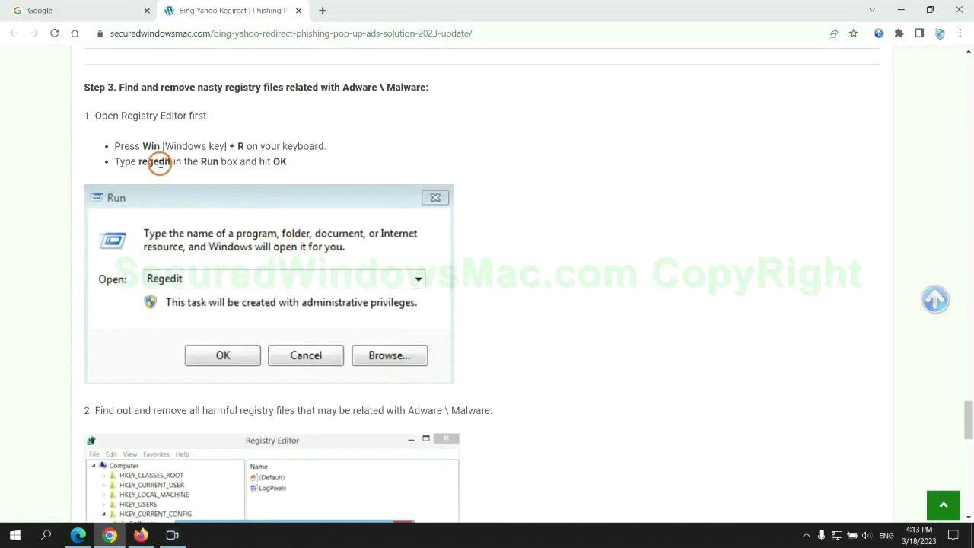
key(super+r)
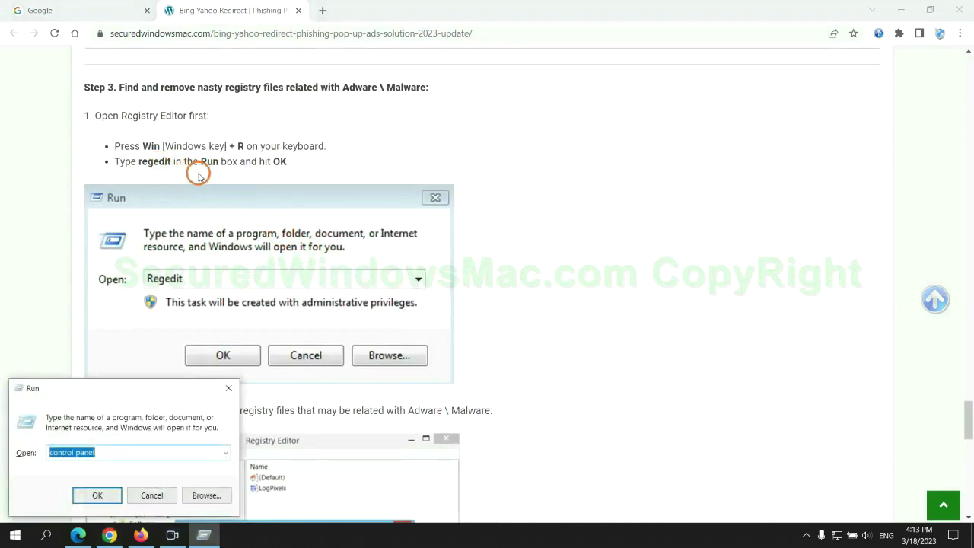
text(reg)
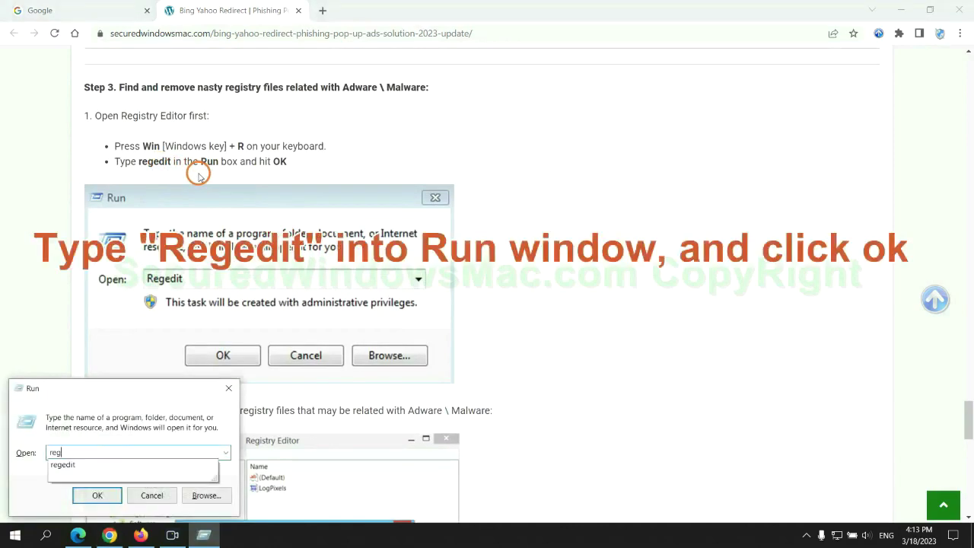
text(edi)
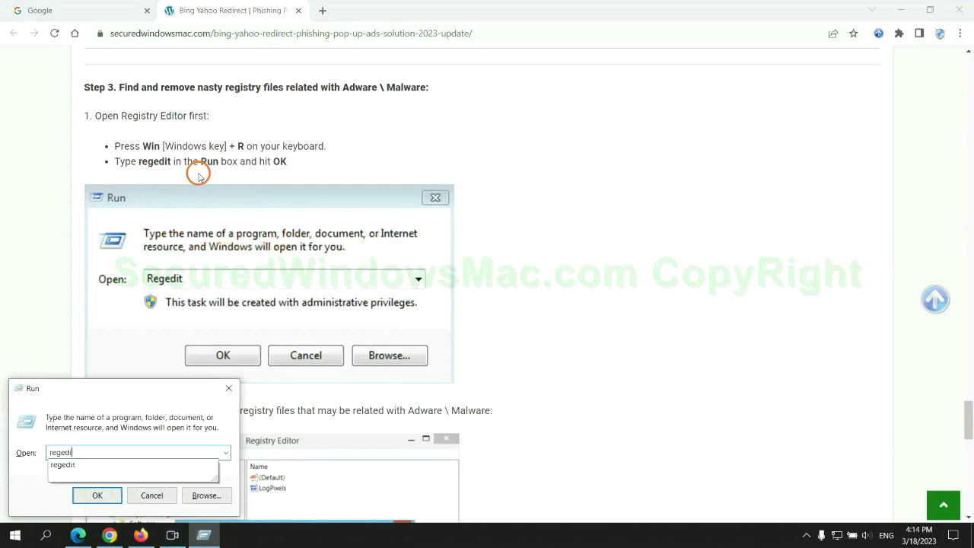
text(t)
Launch regedit, search the registry for 'App', and bring up Delete for the StoreAppsOnTaskbar value.
key(Return)
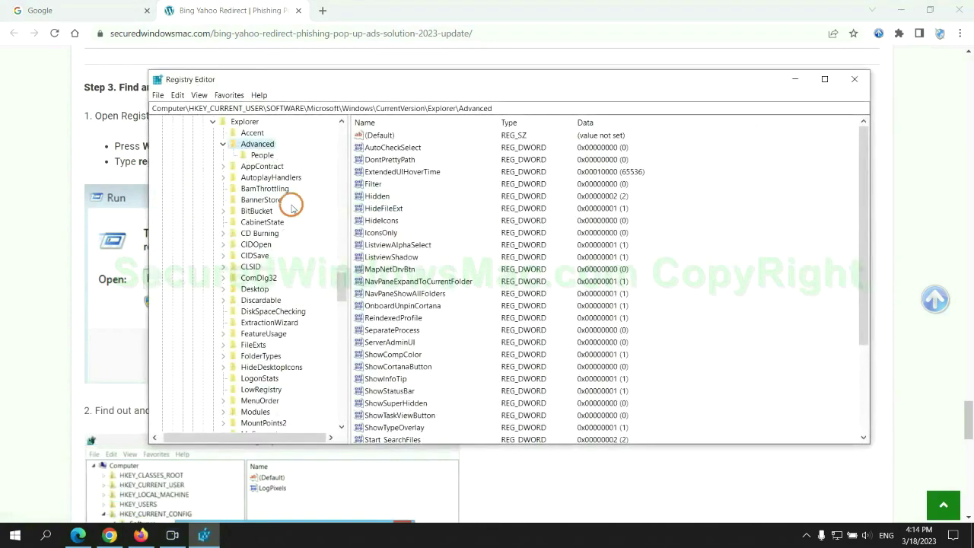
click(178, 95)
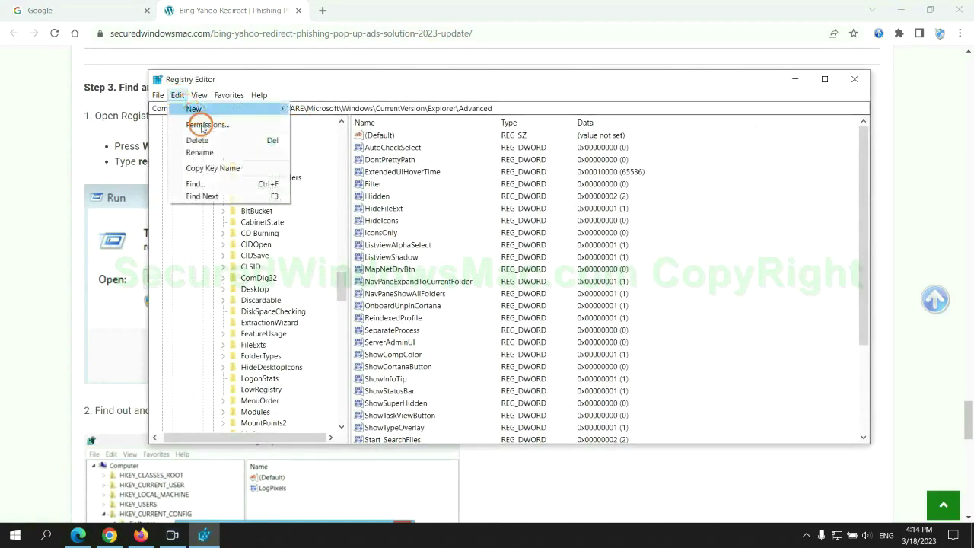
click(195, 184)
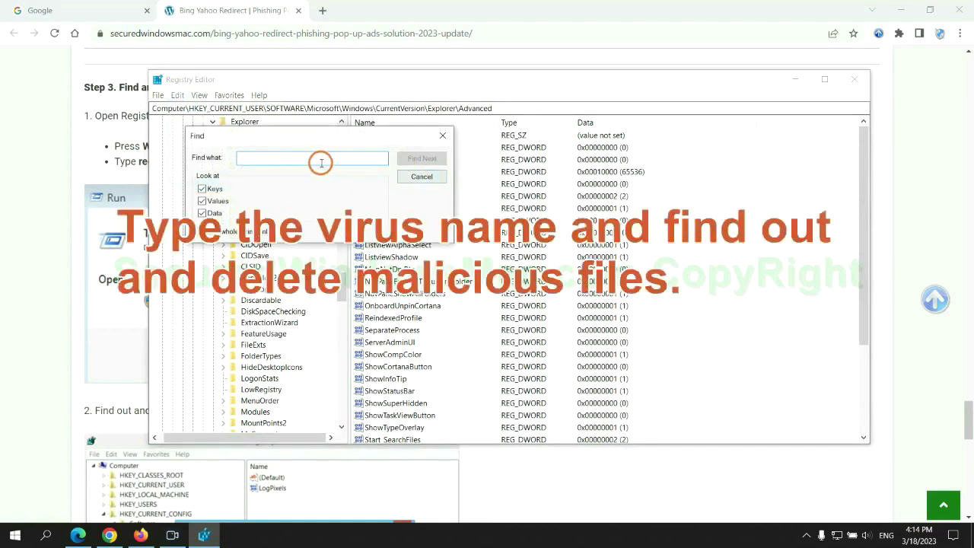
text(Apps)
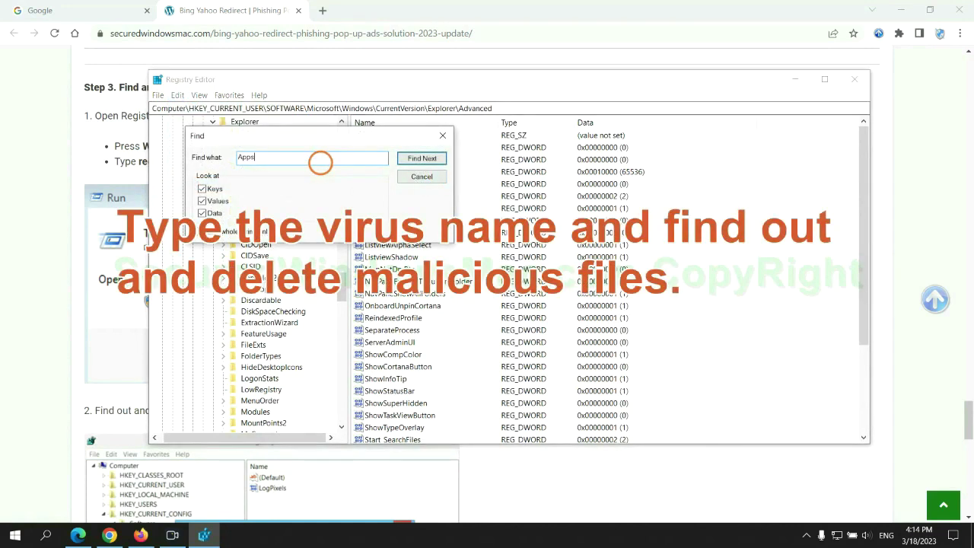
key(Return)
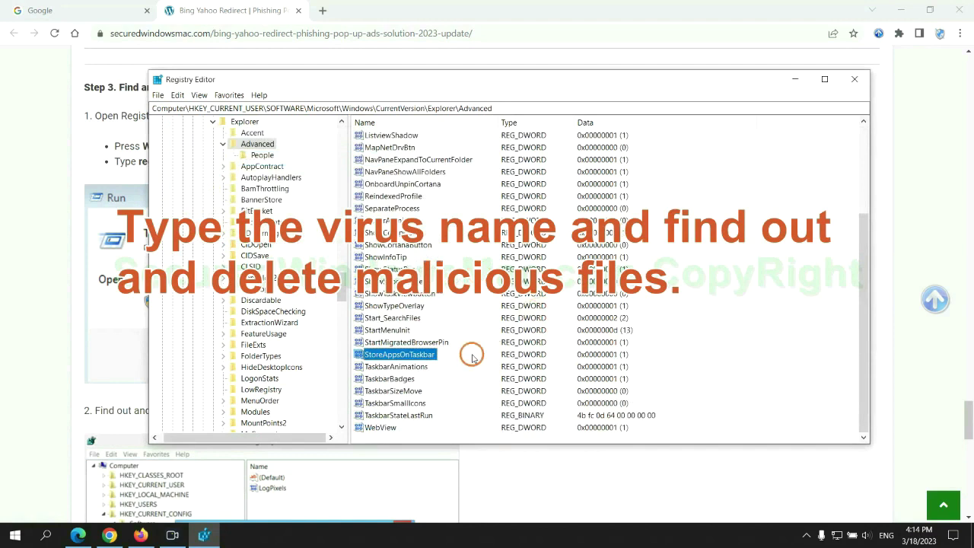
right_click(424, 356)
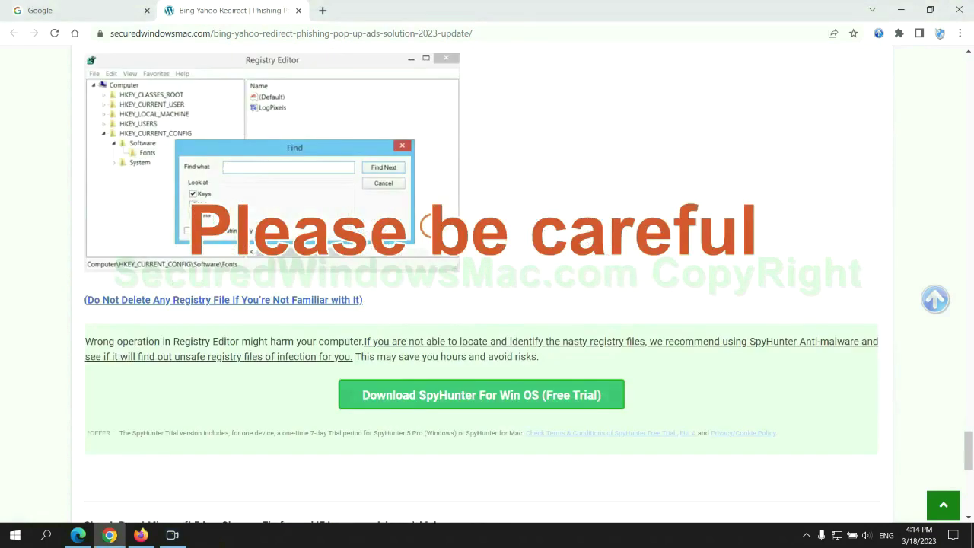
Scroll the guide down to Step 4 and briefly highlight 'Reset' in its heading.
scroll(430, 227, down, 1)
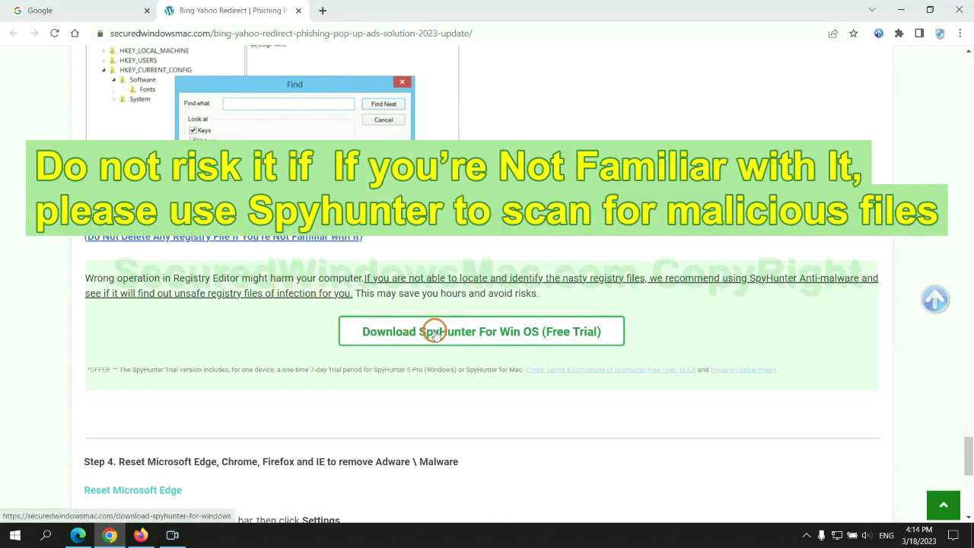
scroll(434, 331, down, 5)
double_click(129, 79)
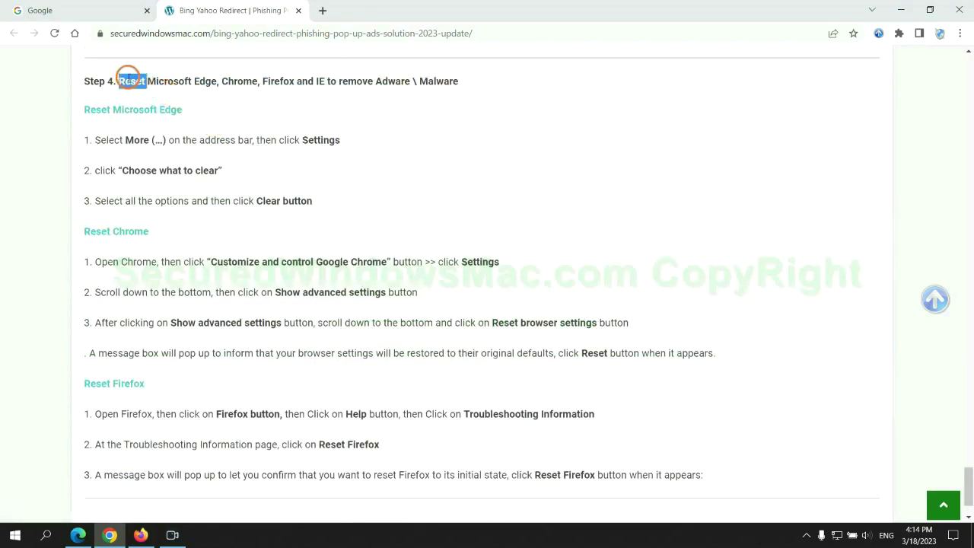
click(402, 98)
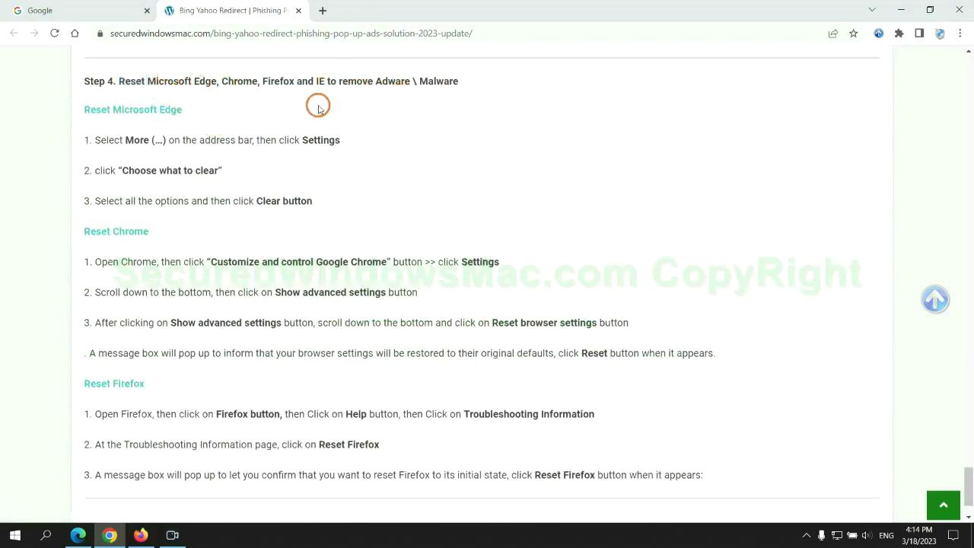
In Edge's Privacy settings, open Choose what to clear for browsing data, then return to the guide.
click(77, 535)
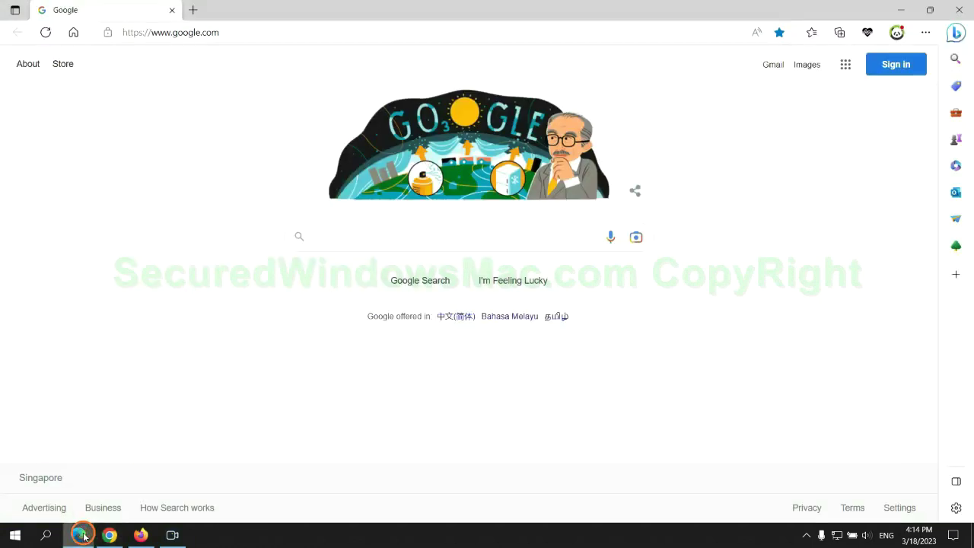
click(923, 35)
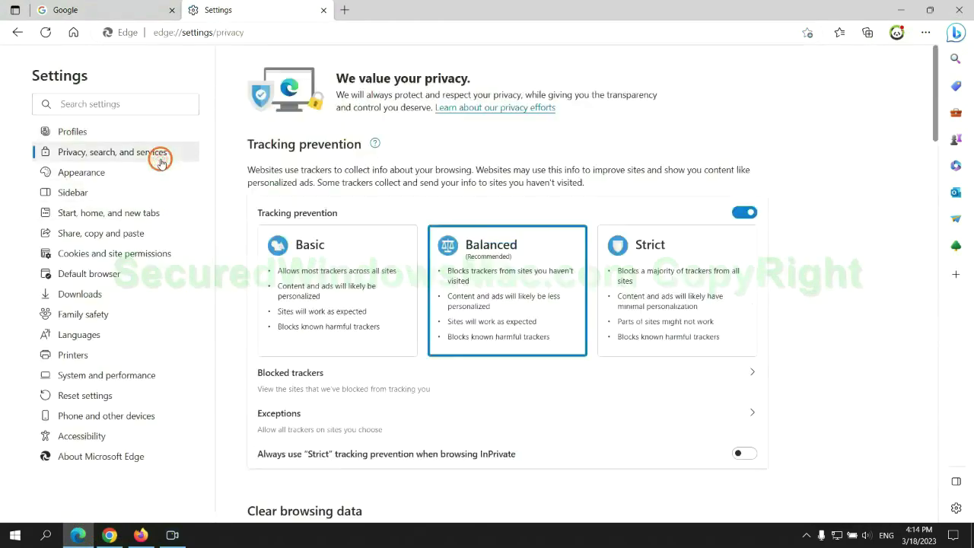
scroll(799, 340, down, 3)
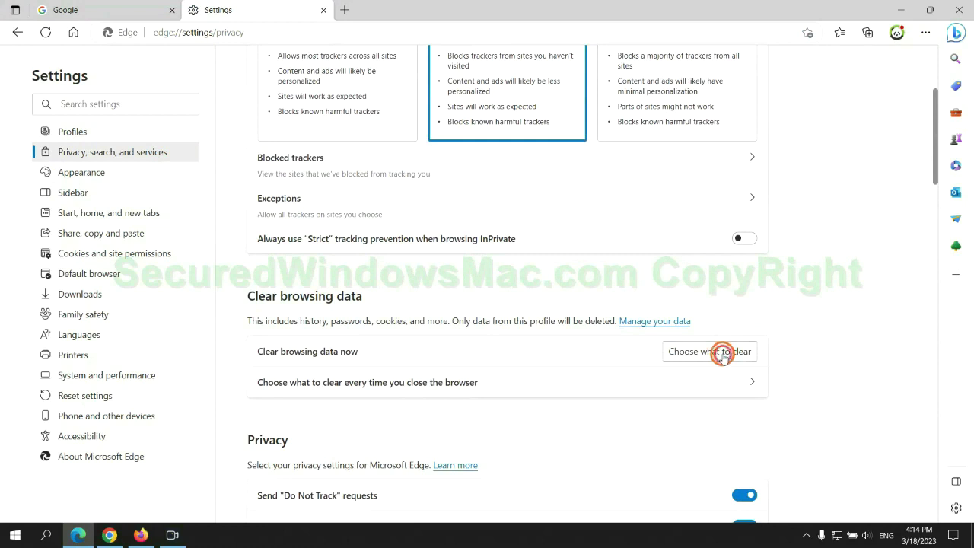
click(722, 355)
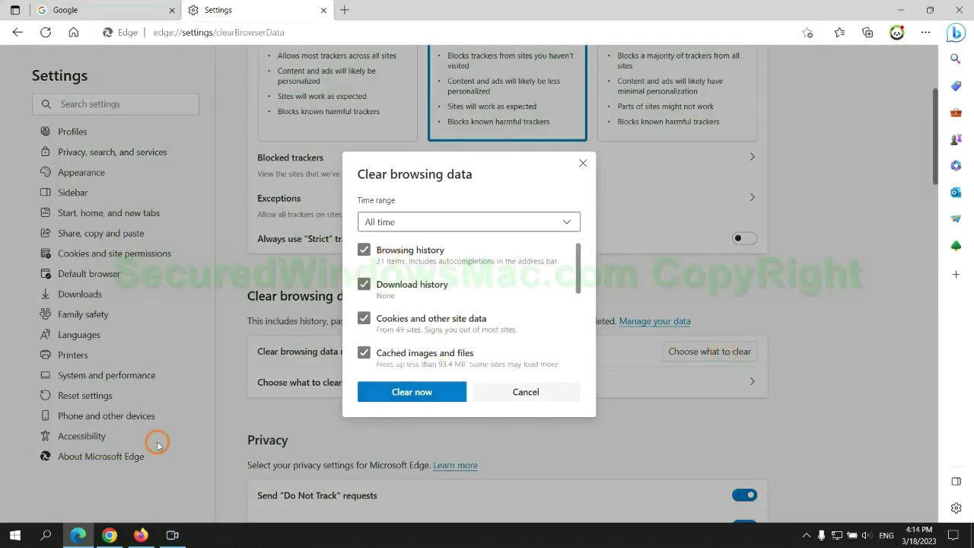
click(109, 535)
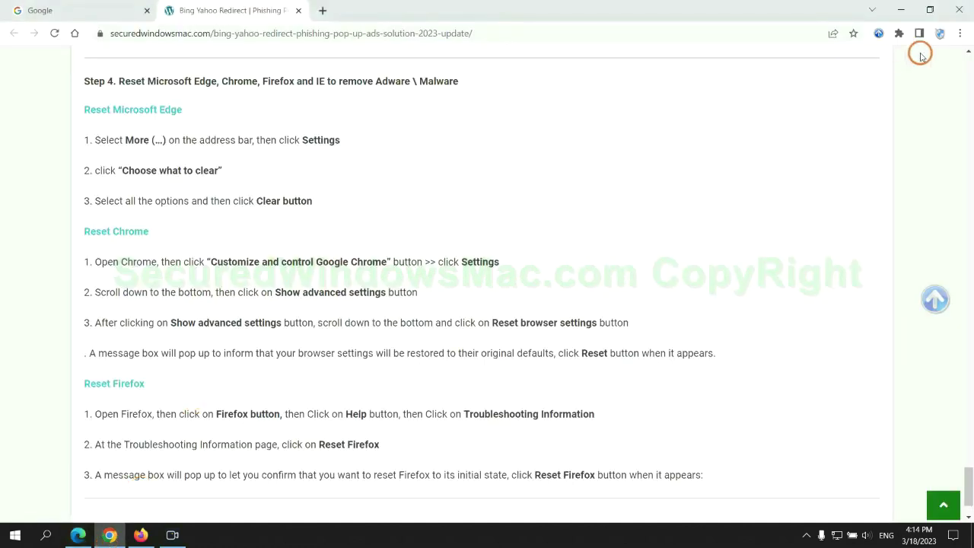
Open Chrome Settings and request Restore settings to their original defaults.
click(958, 33)
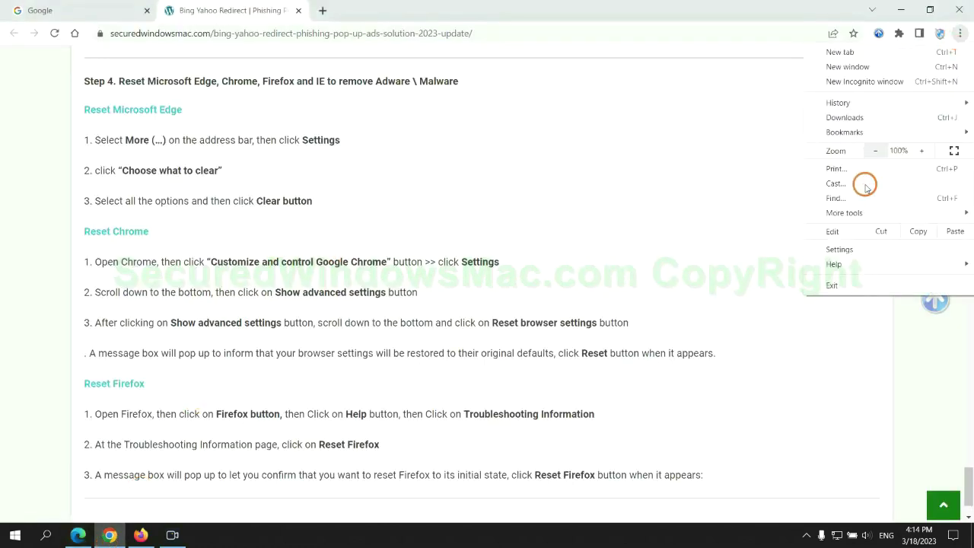
click(845, 249)
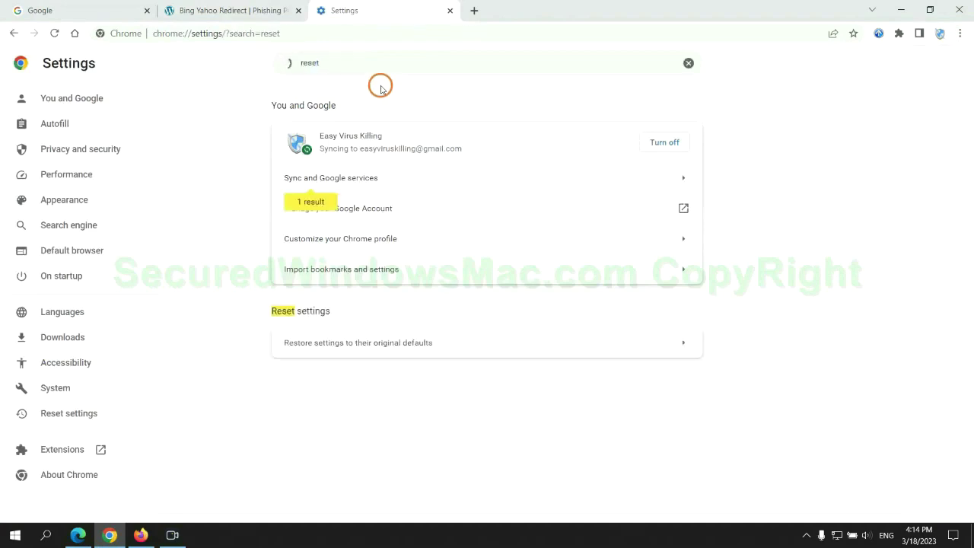
click(511, 339)
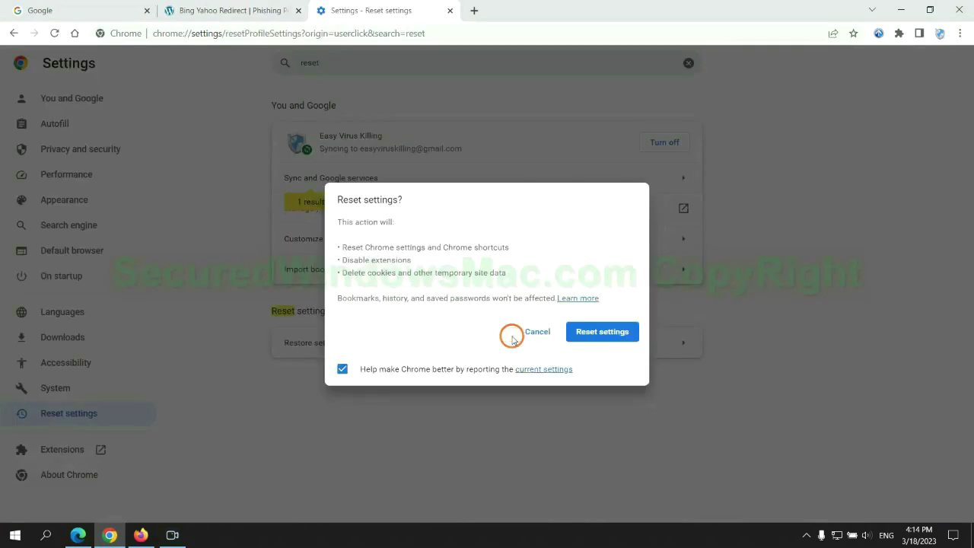
In Firefox, open Help > More troubleshooting information and start Refresh Firefox, then return to Chrome.
click(141, 534)
click(958, 41)
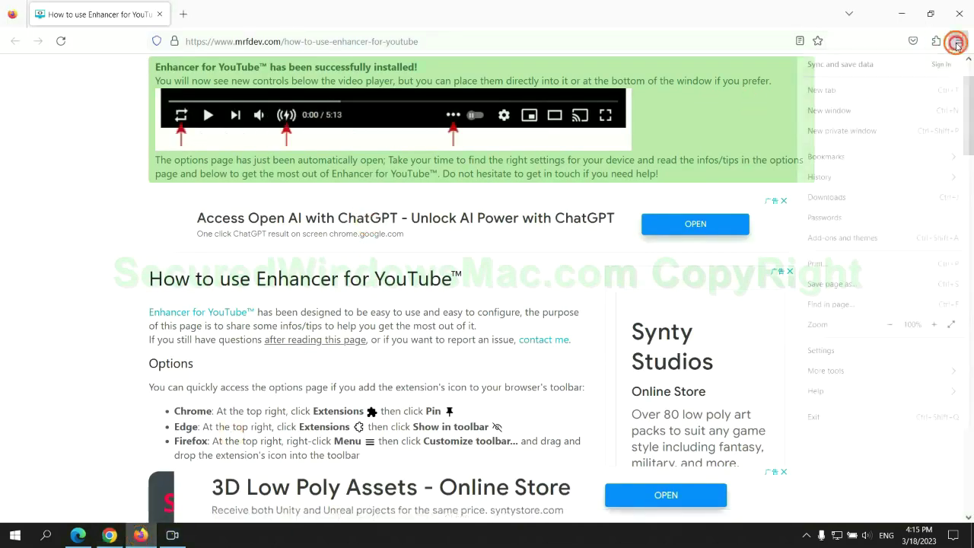
click(827, 391)
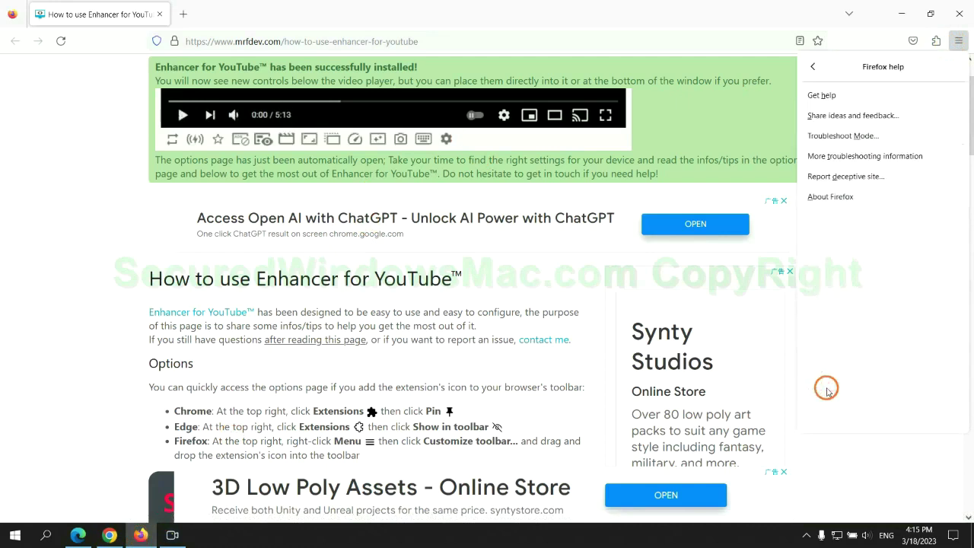
click(868, 156)
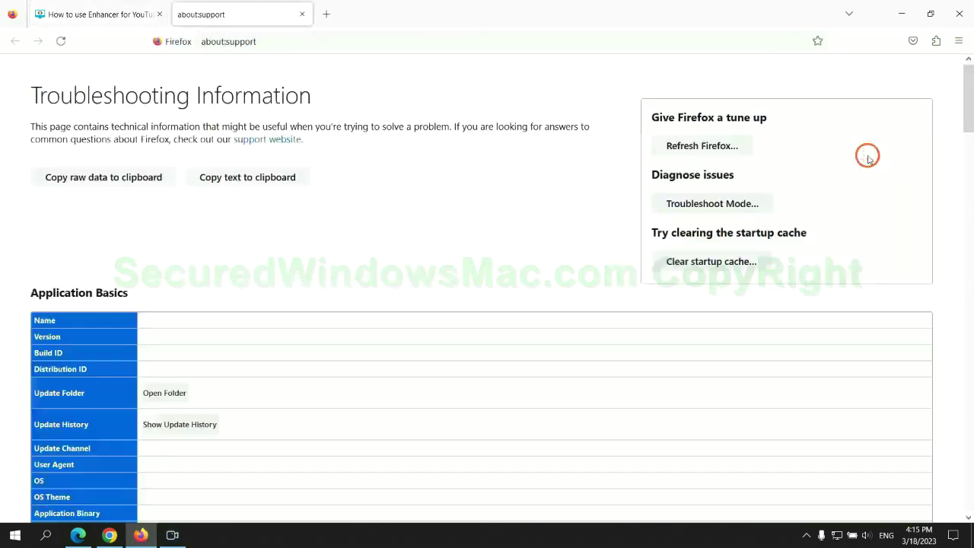
click(674, 144)
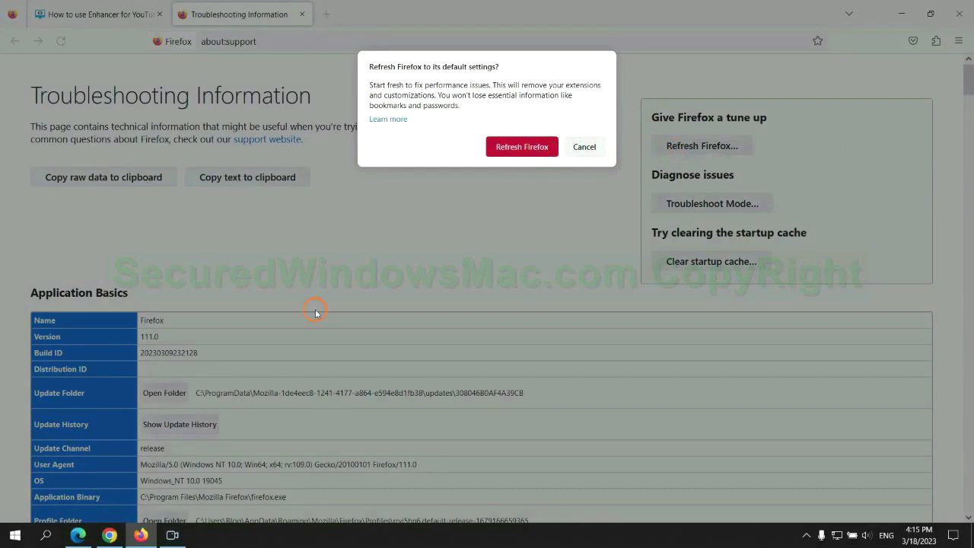
click(109, 535)
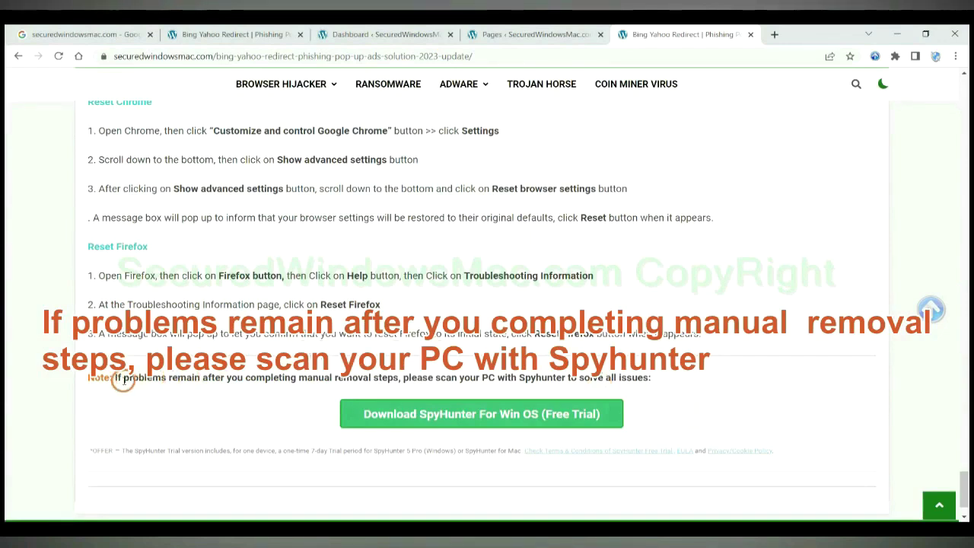
Select the text 'If problems remain' in the guide's SpyHunter note.
drag(114, 377, 202, 377)
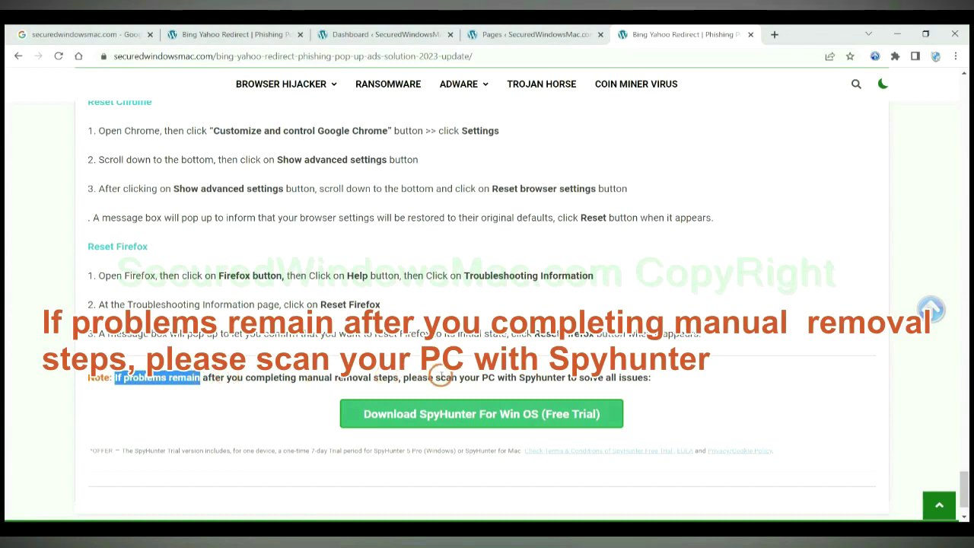